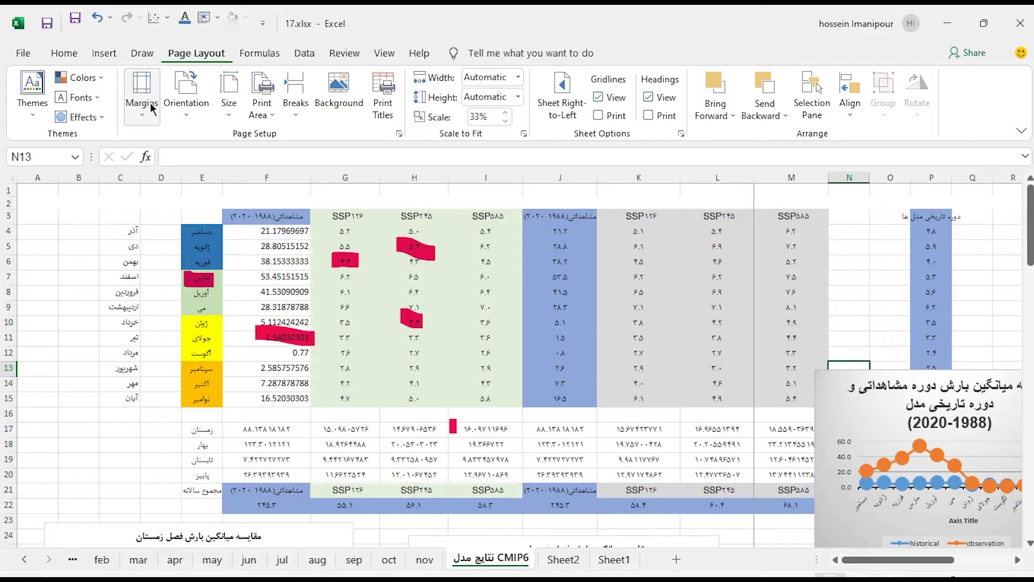
Show the Page Layout margin presets for the CMIP6 results sheet.
left_click(150, 102)
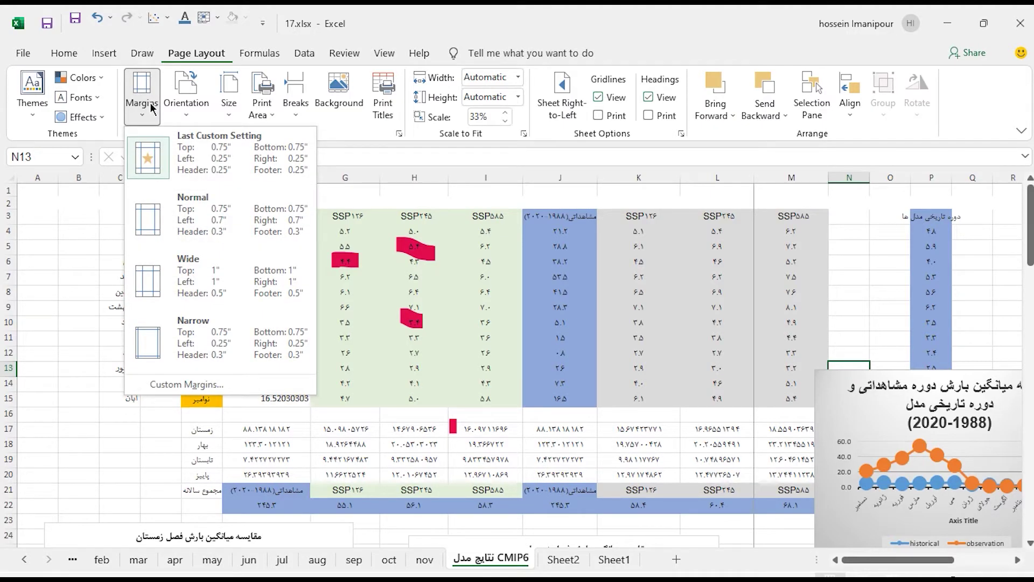
left_click(183, 113)
Set the page orientation to Portrait and display the paper size list.
left_click(186, 114)
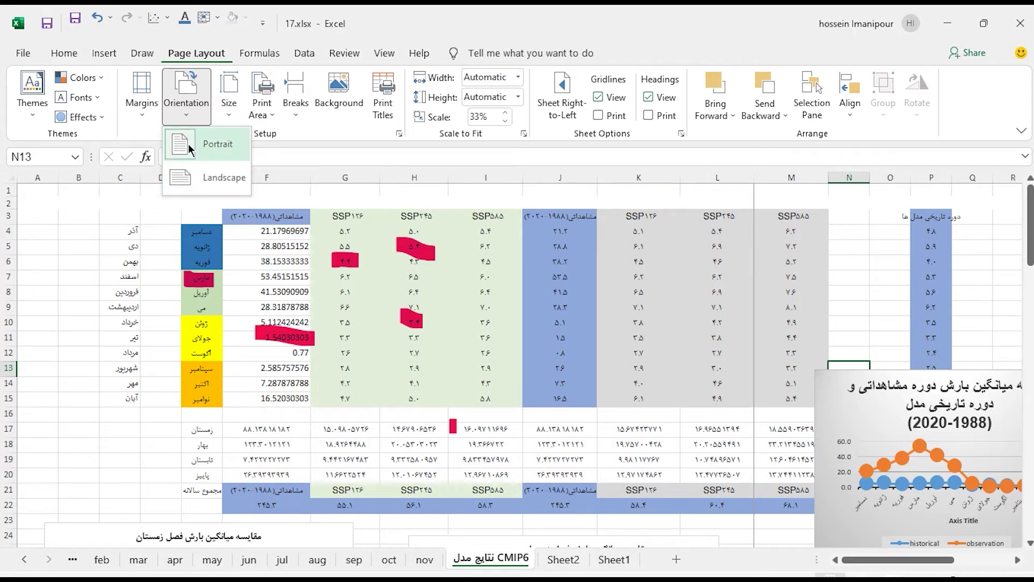
left_click(189, 177)
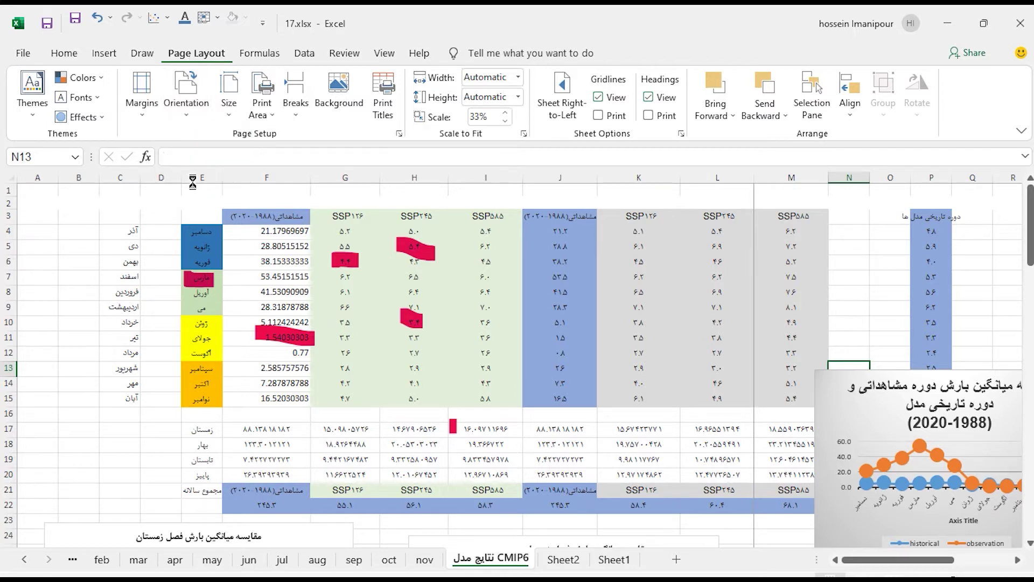
left_click(185, 118)
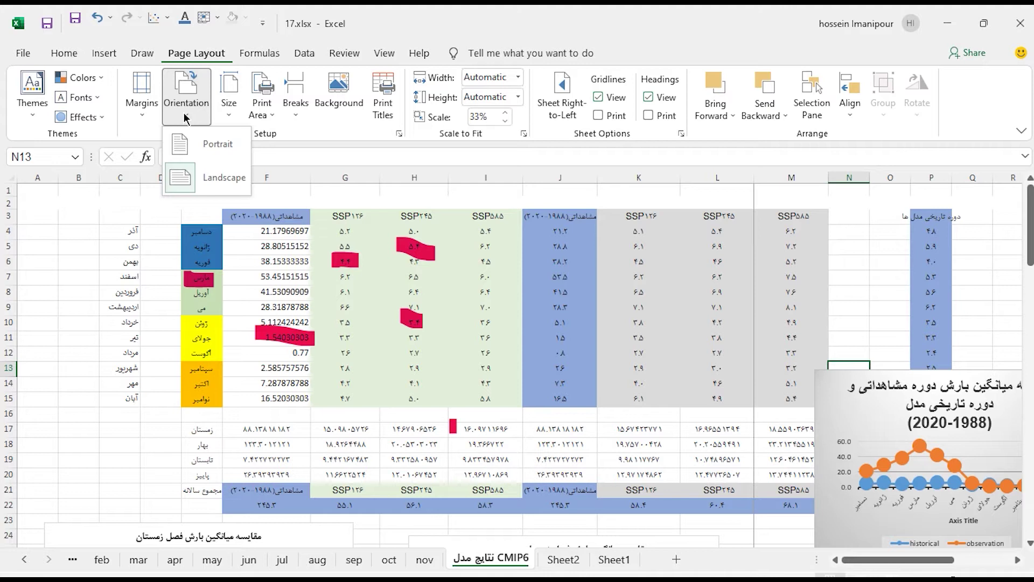
left_click(204, 144)
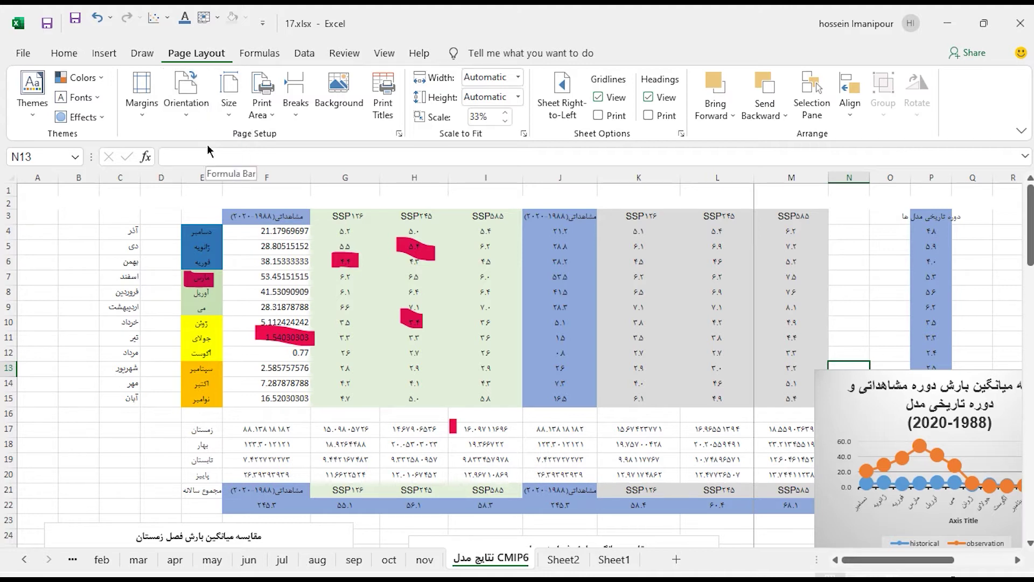
left_click(183, 102)
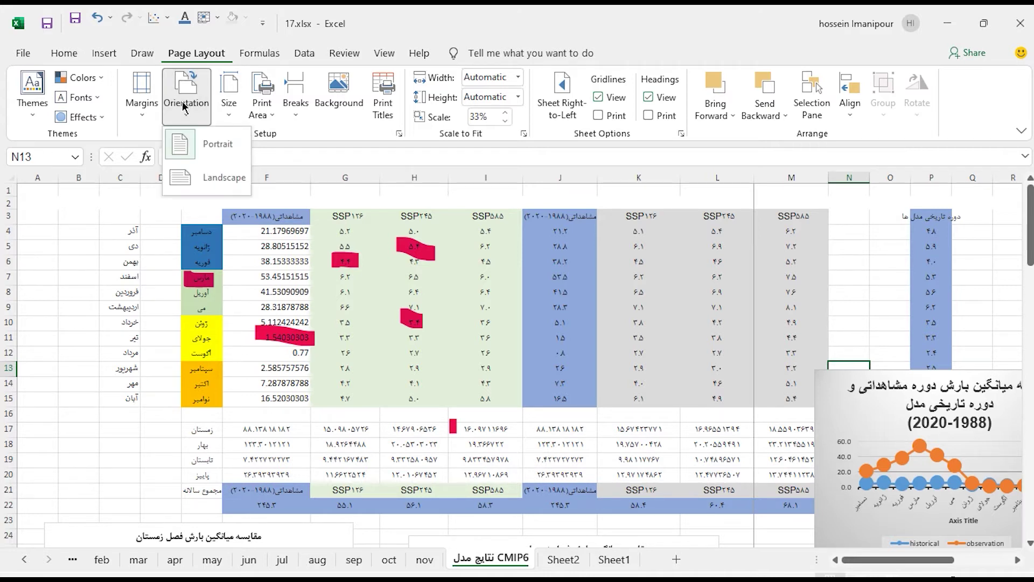
left_click(229, 108)
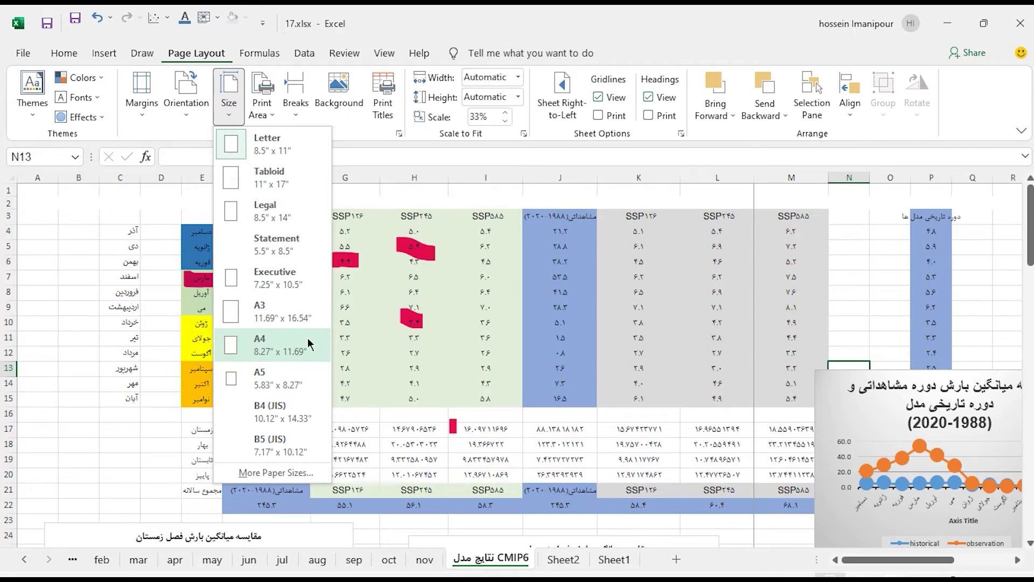
Set the worksheet's paper size to A4.
left_click(268, 343)
left_click(229, 95)
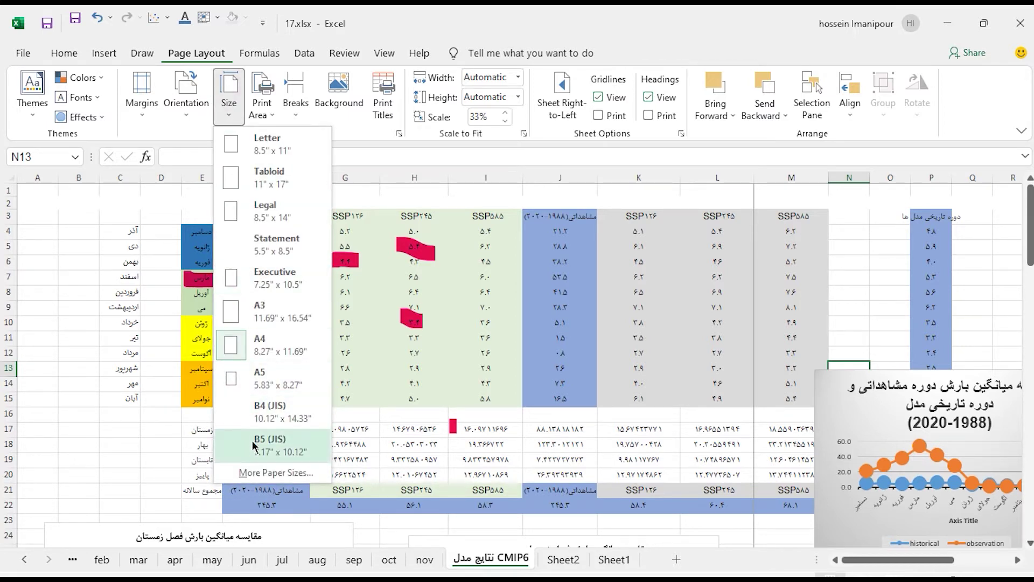
left_click(274, 472)
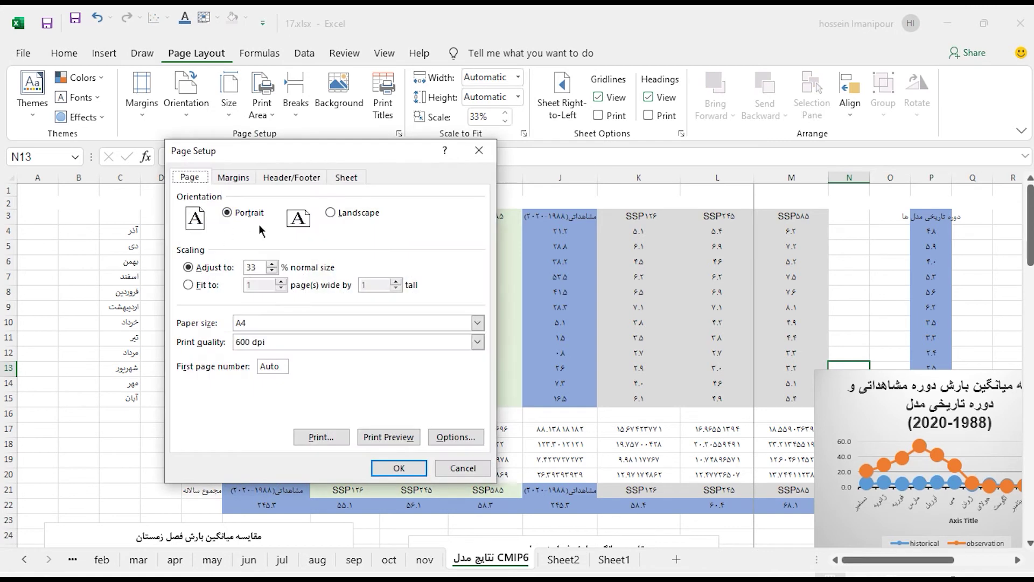
left_click(462, 468)
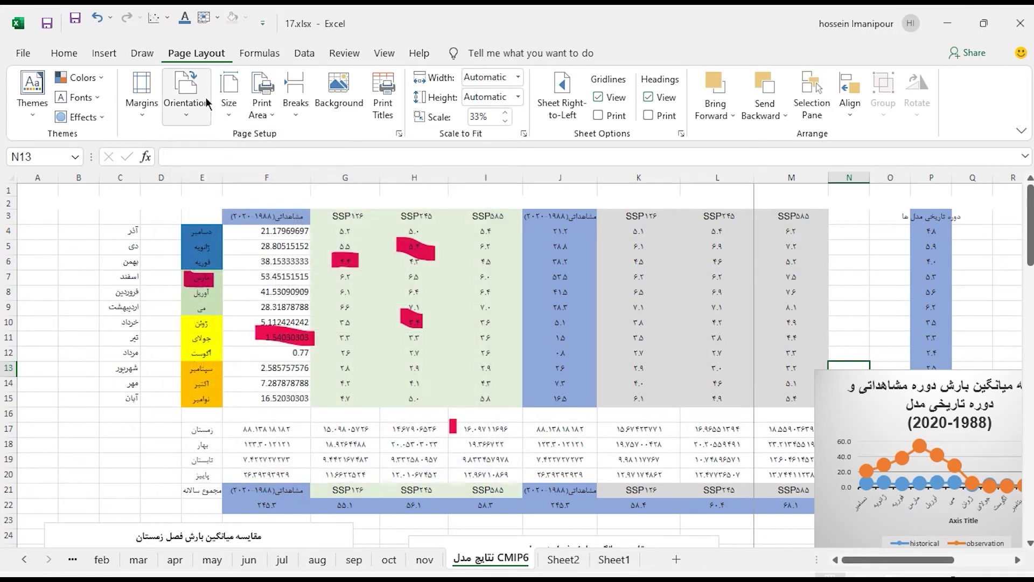
In Page Setup, keep A4 paper size and 600 dpi print quality.
left_click(229, 95)
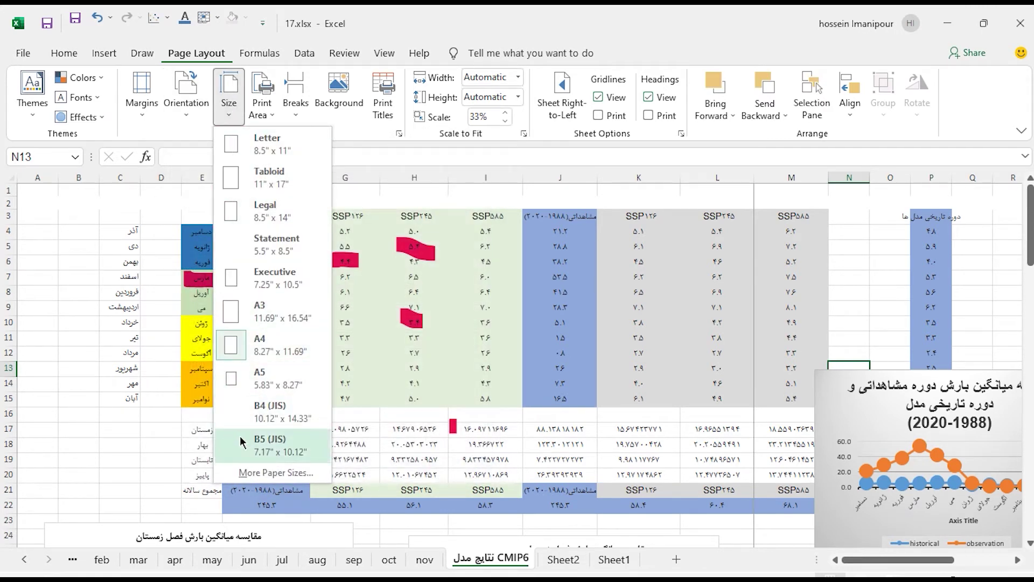
left_click(244, 473)
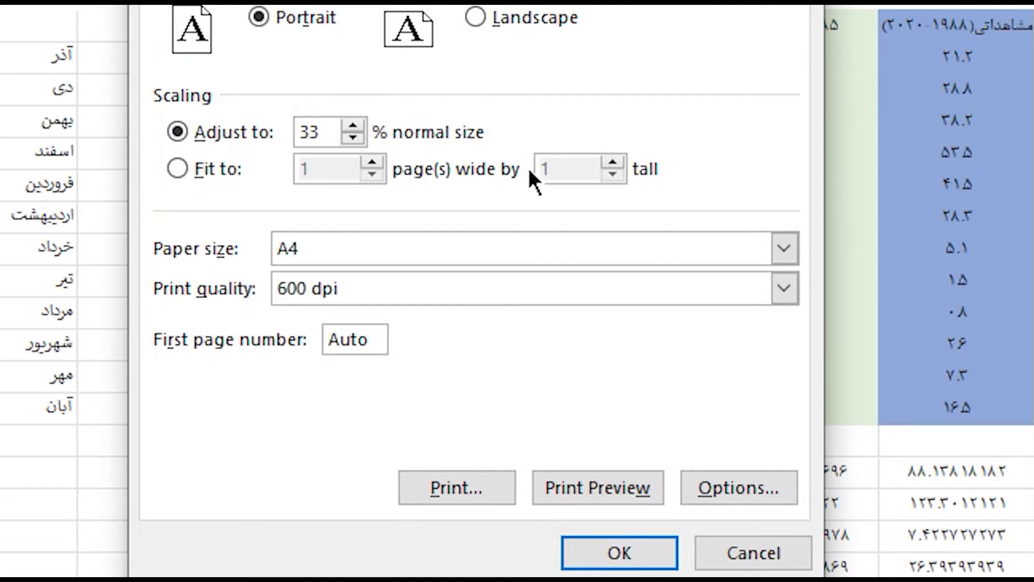
left_click(783, 248)
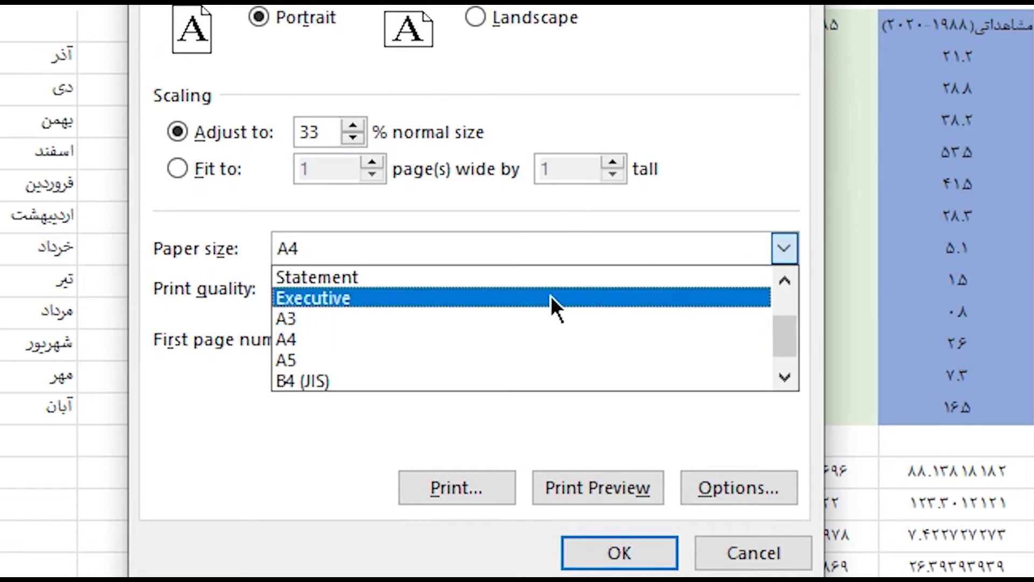
scroll(539, 358, "up", 1)
scroll(533, 307, "up", 1)
scroll(514, 282, "down", 2)
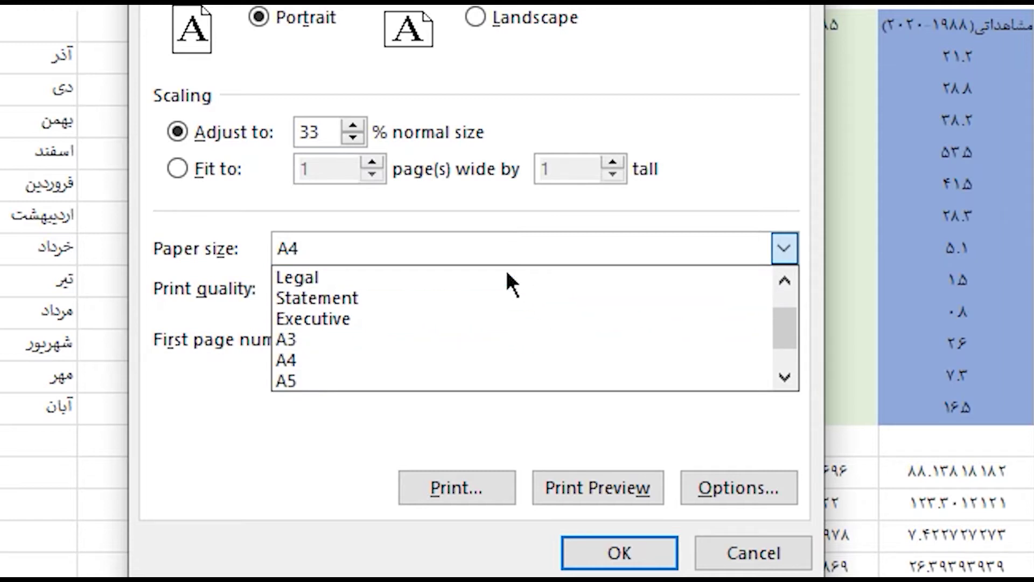
scroll(469, 278, "down", 1)
left_click(331, 338)
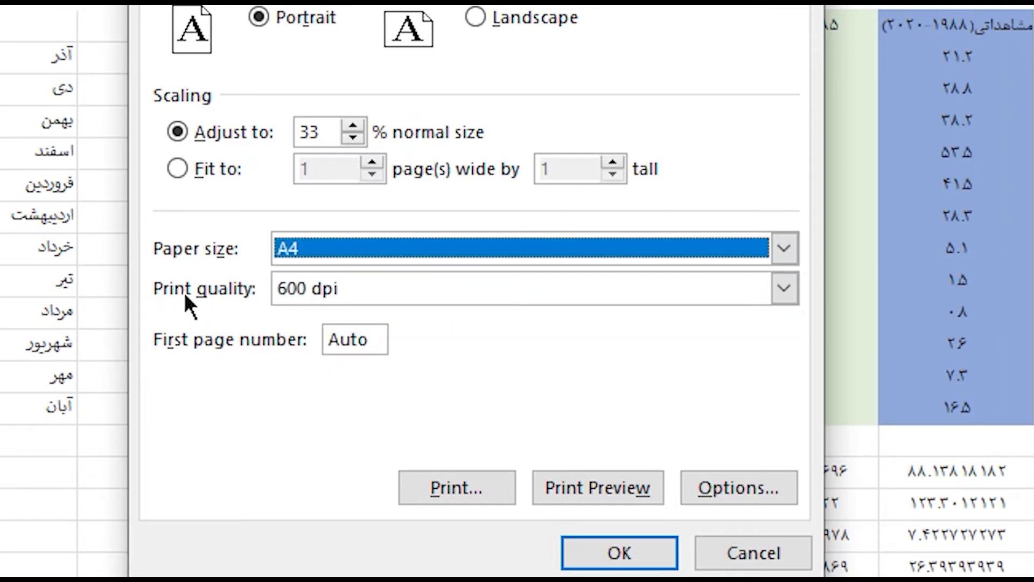
left_click(781, 286)
left_click(781, 286)
left_click(322, 290)
left_click(312, 290)
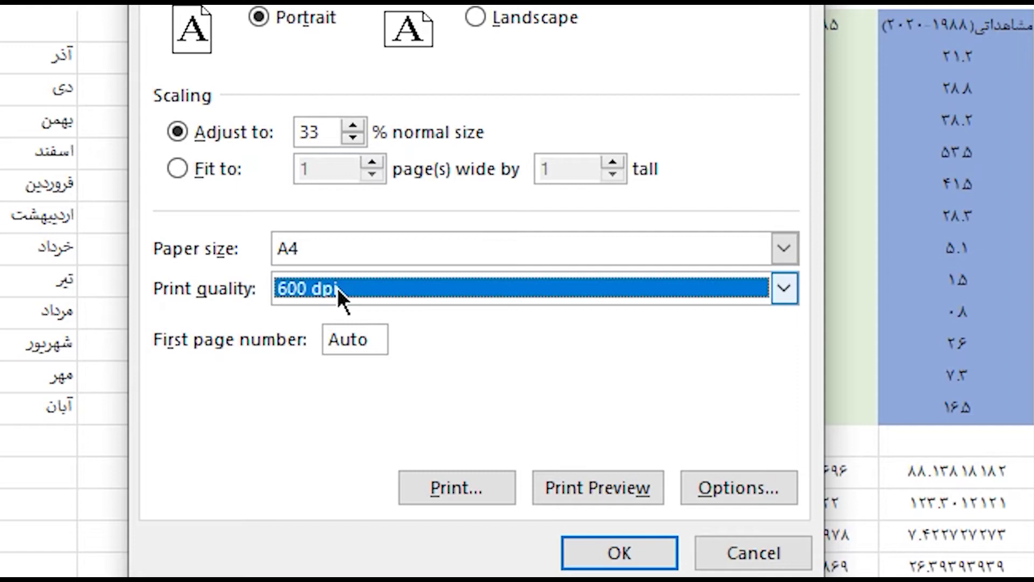
Try a first page number of 2, then cancel Page Setup without saving.
left_click(273, 366)
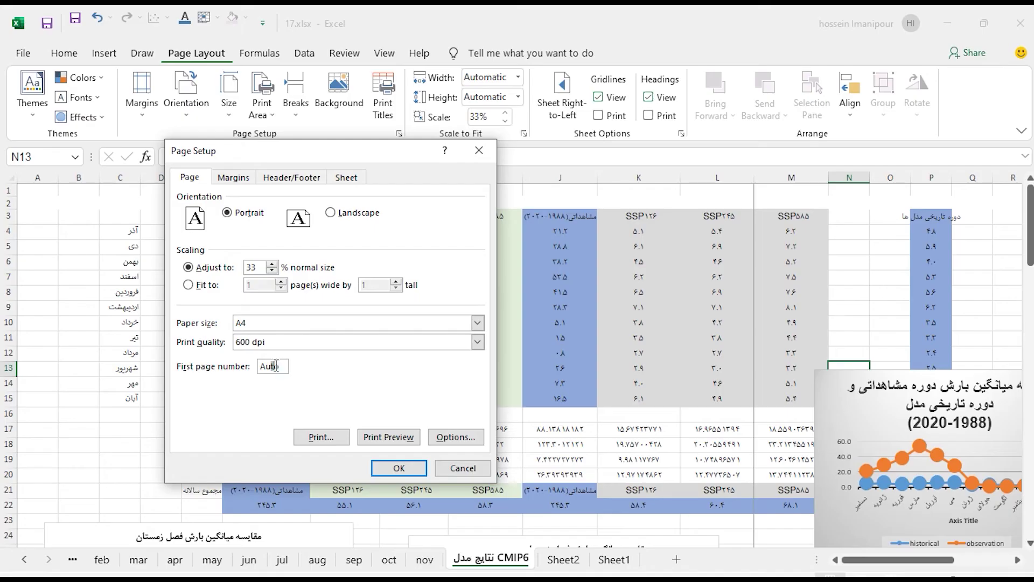
double_click(275, 365)
type("1")
key("BackSpace")
type("2")
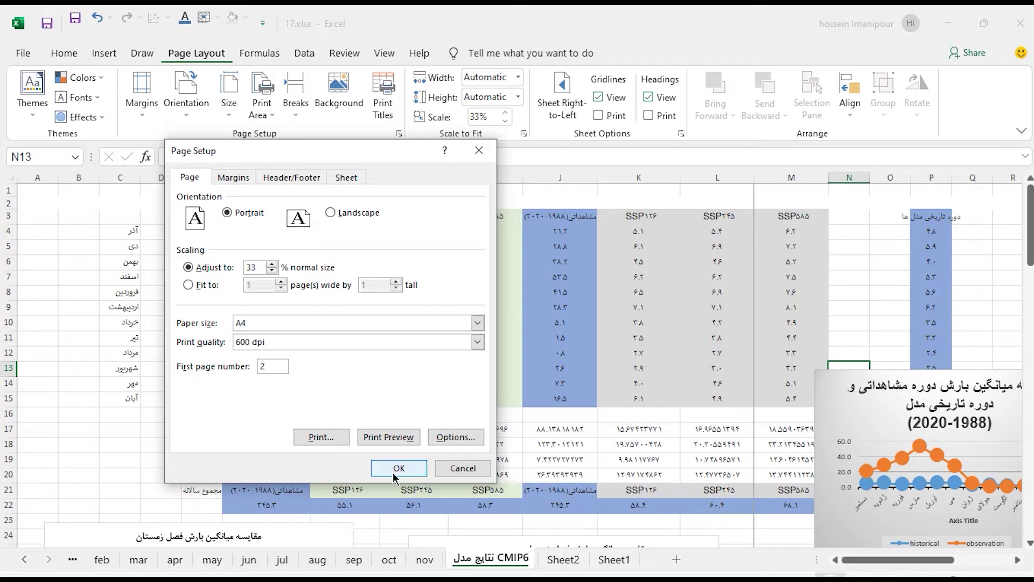
double_click(267, 367)
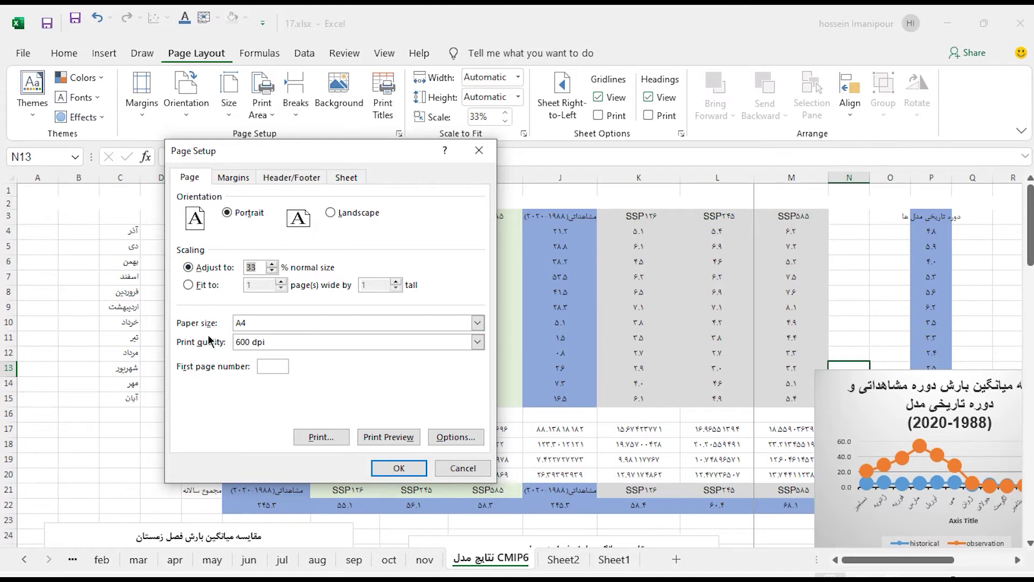
left_click(450, 471)
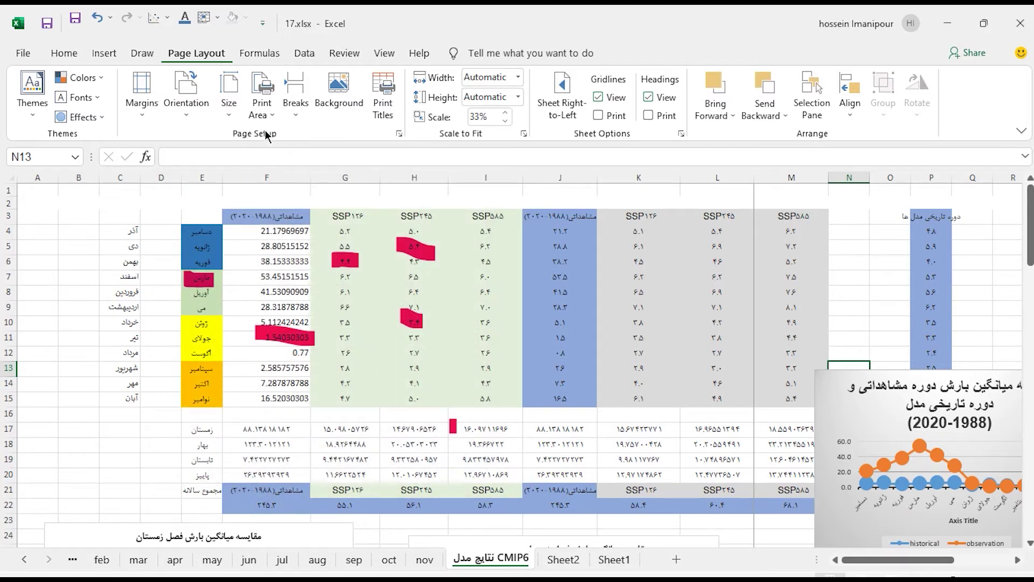
left_click(272, 115)
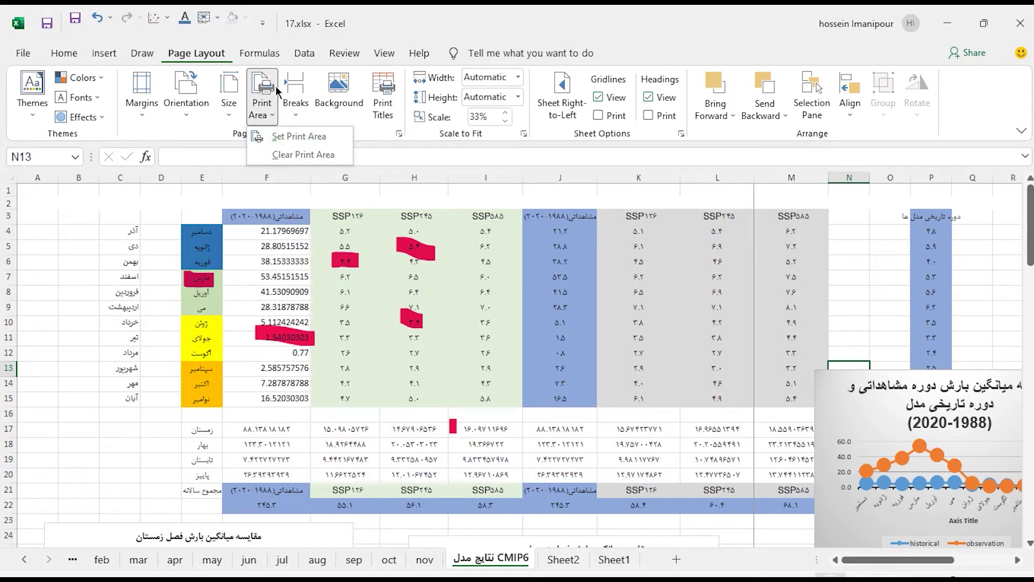
left_click(327, 138)
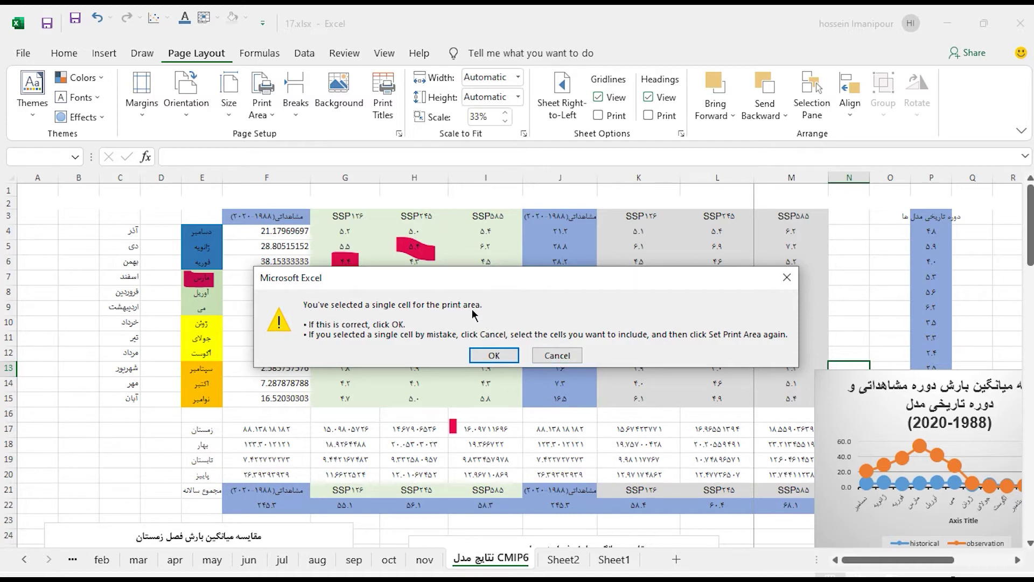
left_click(558, 355)
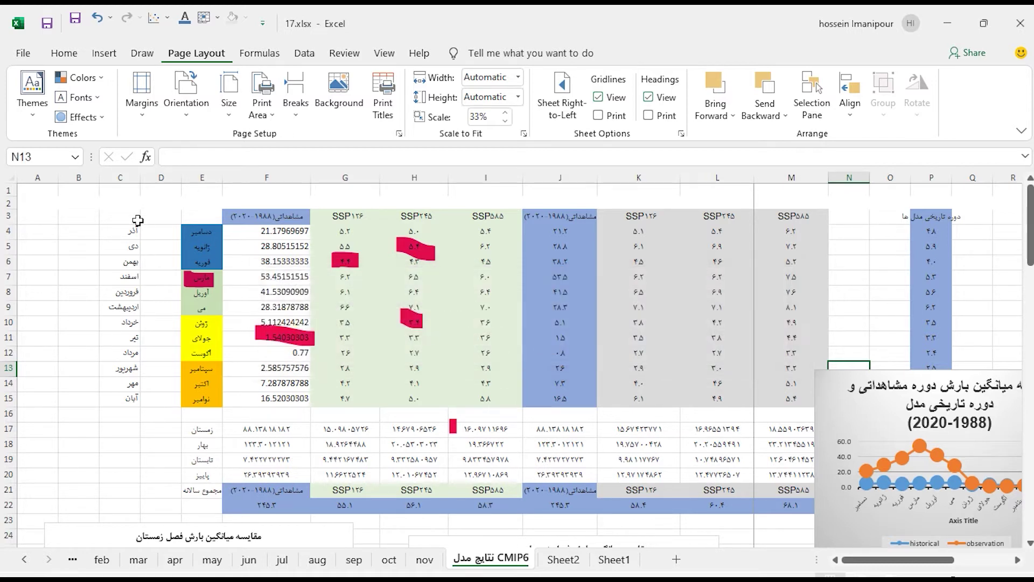
left_click(192, 219)
Make the charts range A23:M41 the print area and preview the result.
left_click_drag(192, 219, 767, 399)
scroll(711, 405, "down", 5)
scroll(705, 404, "down", 1)
mouse_move(33, 264)
left_mouse_down()
mouse_move(736, 524)
mouse_move(724, 507)
left_mouse_up()
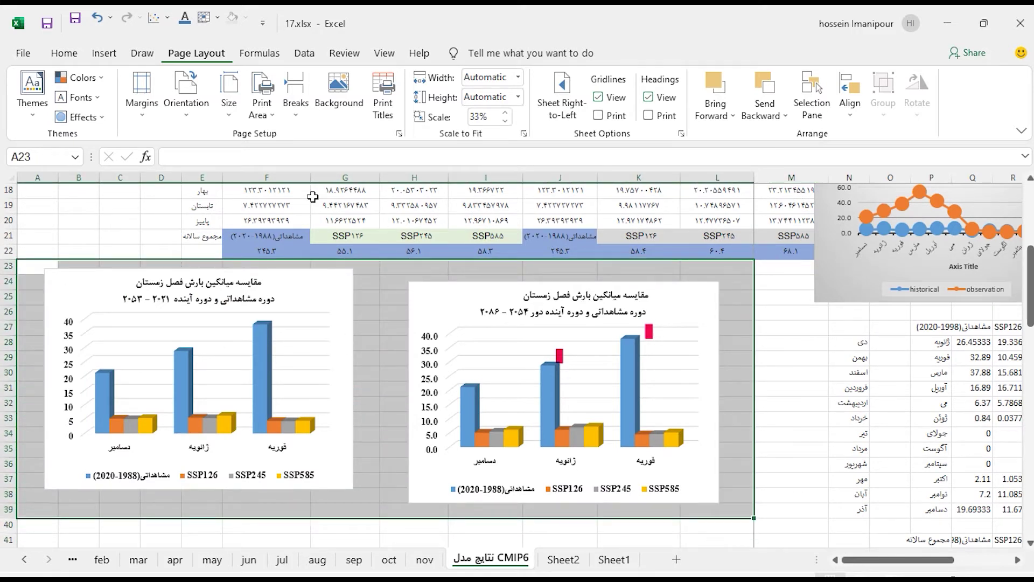
left_click(266, 113)
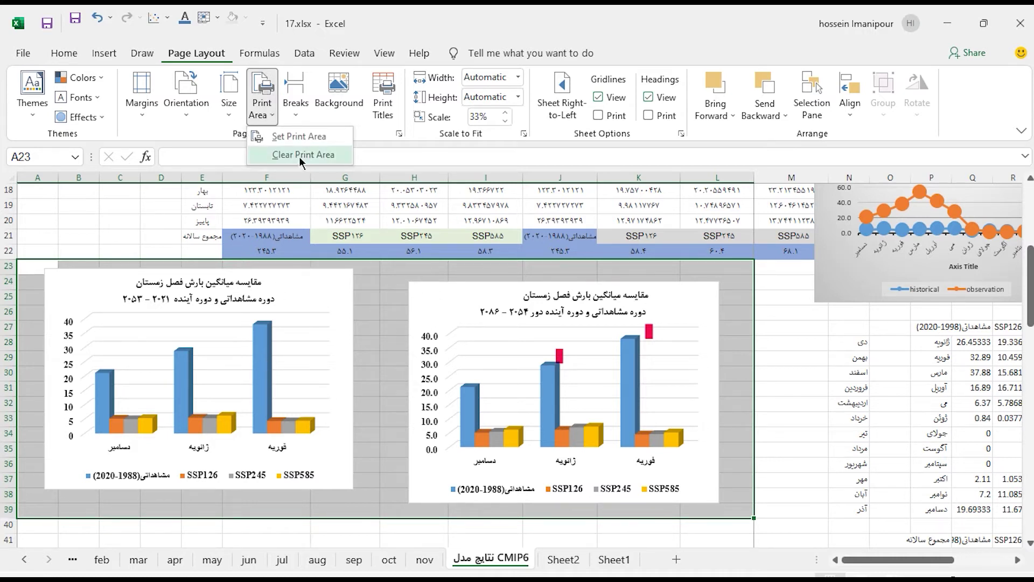
left_click(291, 138)
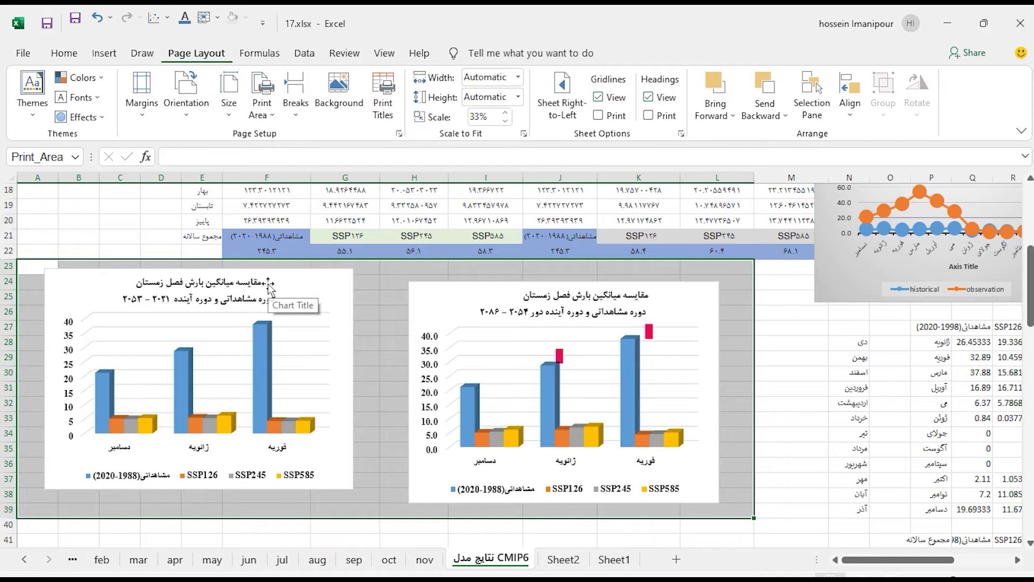
left_click(262, 102)
left_click(291, 138)
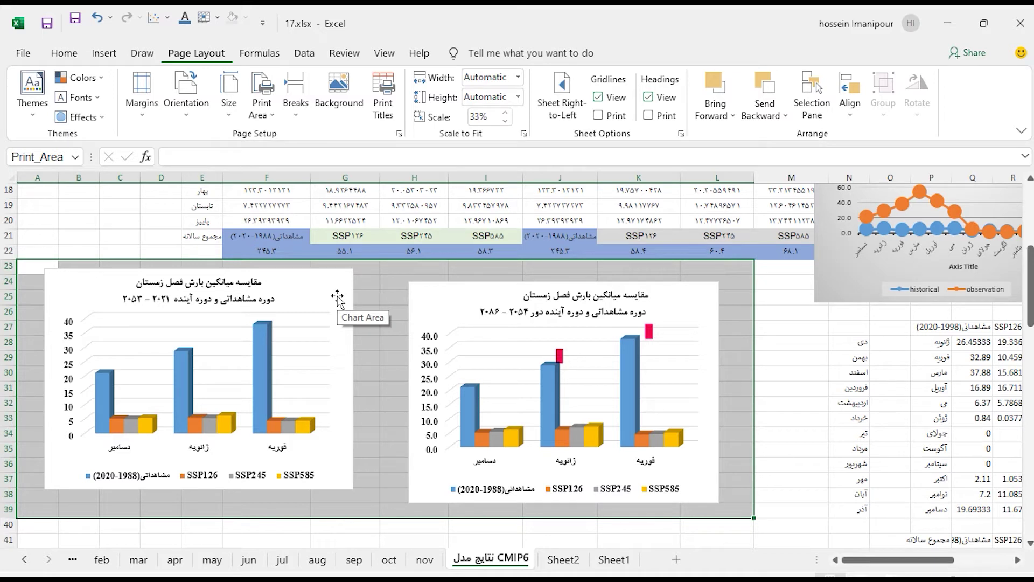
key("ctrl+p")
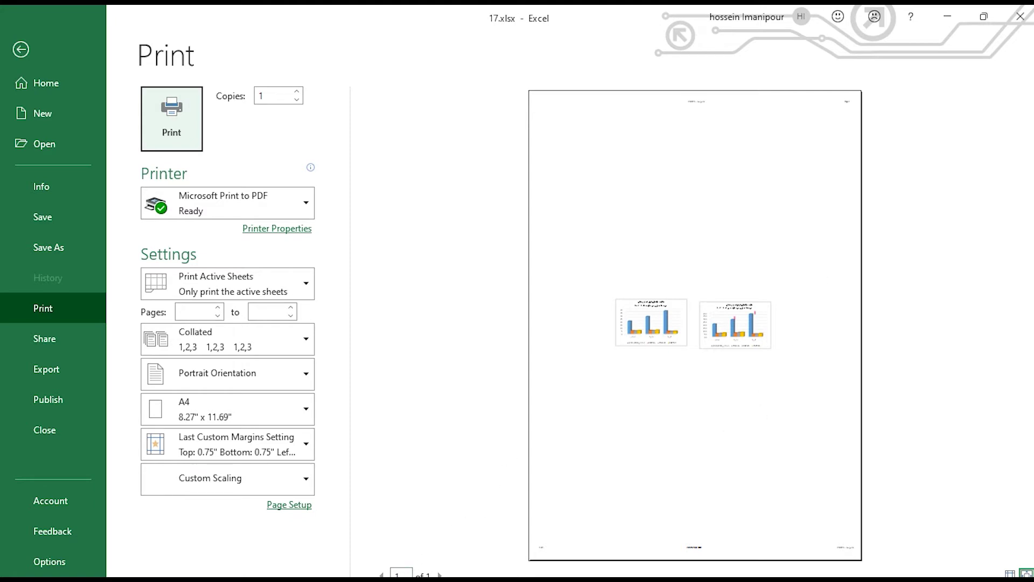
key("shift+Tab")
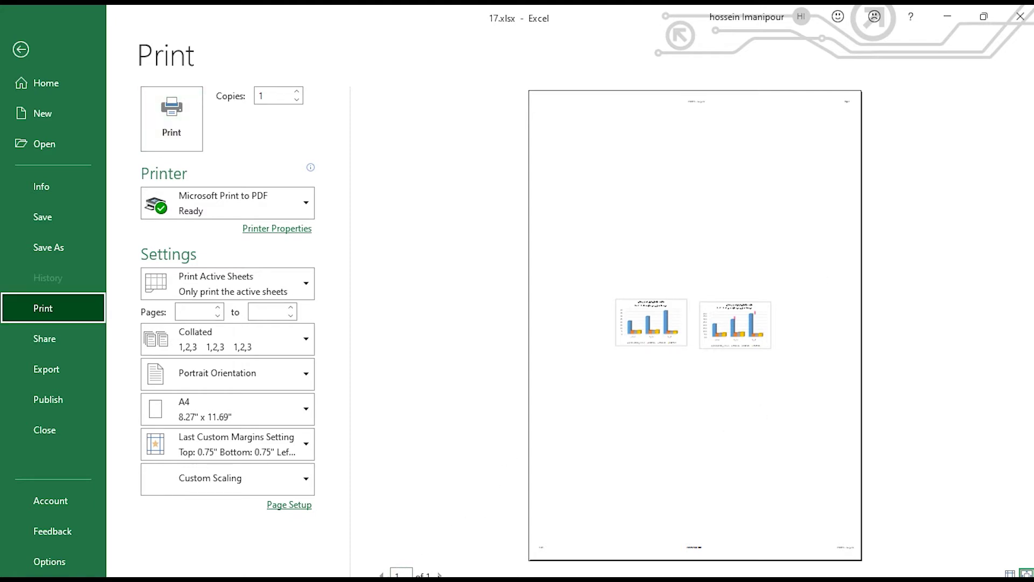
left_click(20, 47)
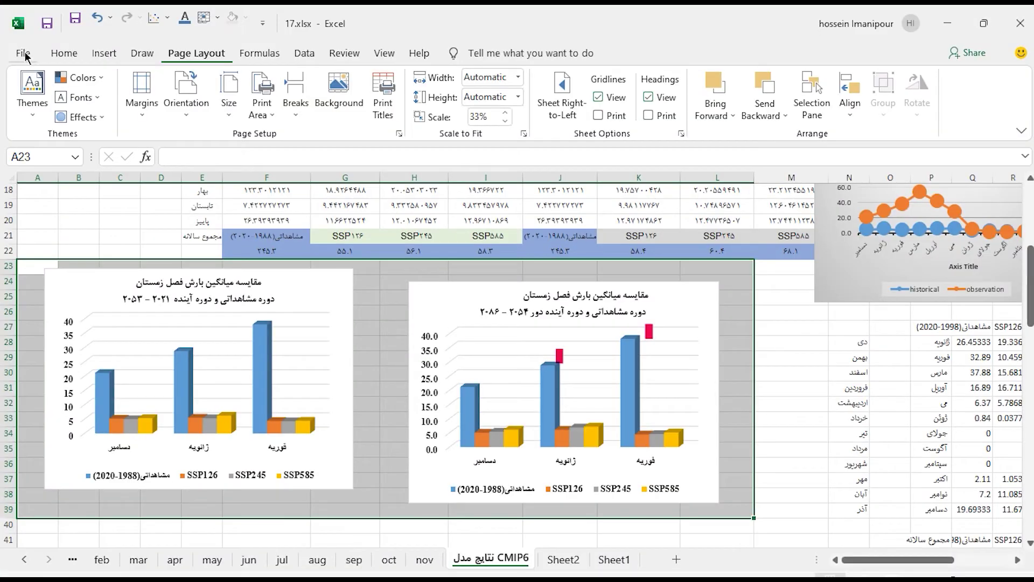
left_click(393, 291)
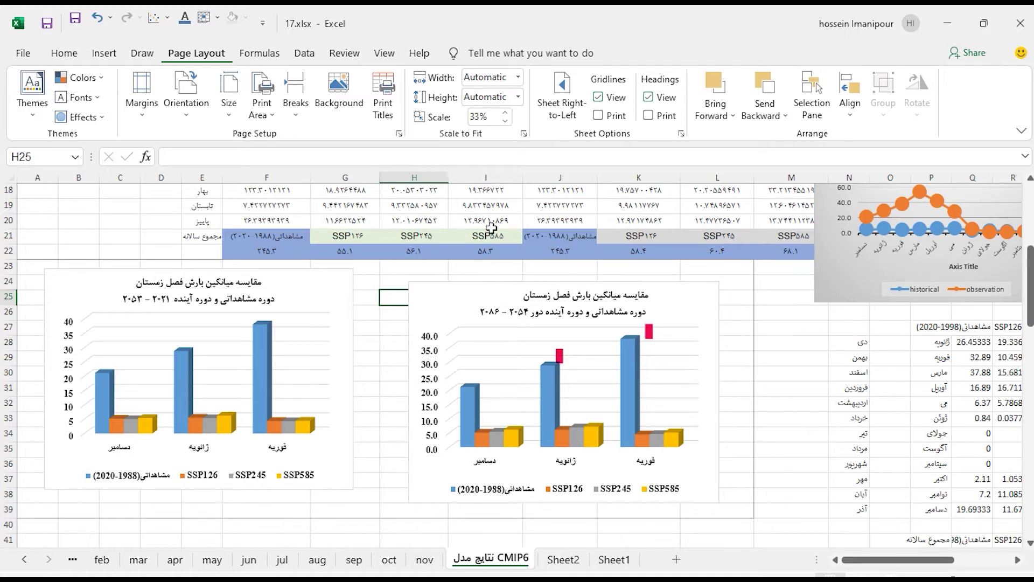
Clear the sheet's existing print area.
left_click(33, 253)
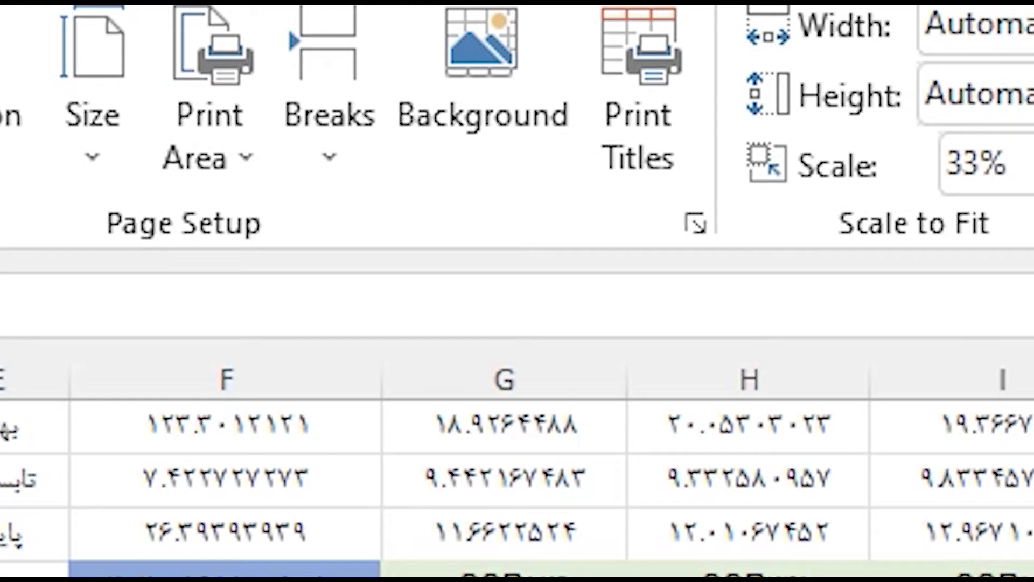
left_click(216, 157)
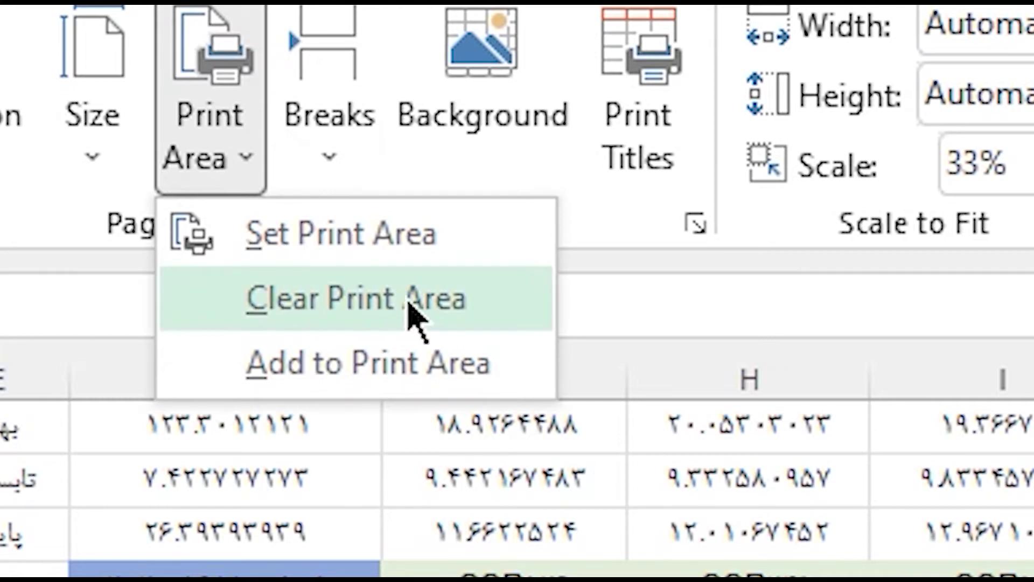
left_click(408, 312)
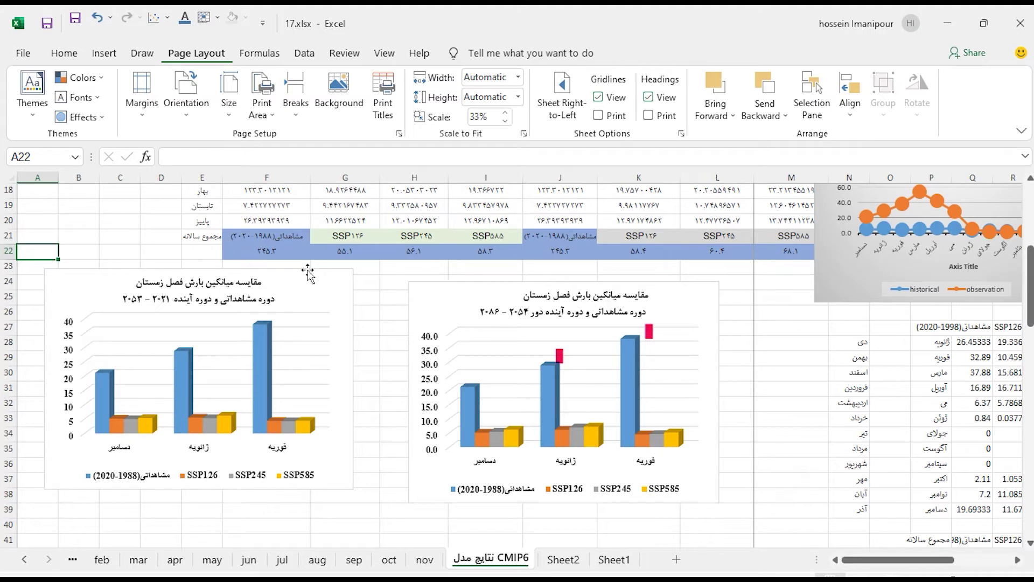
Select the cell block around the two winter charts, about B23:L37.
left_click(268, 111)
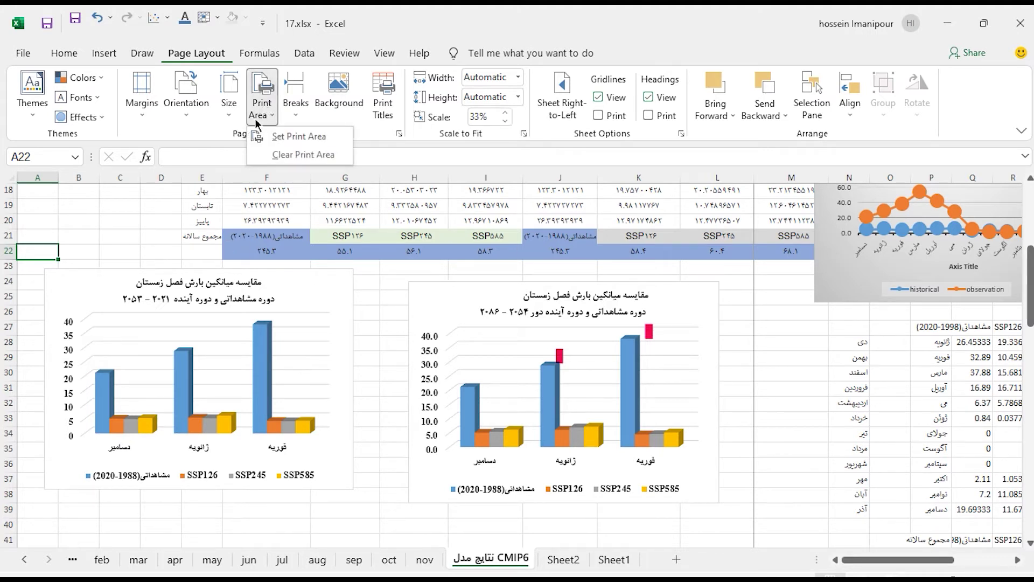
left_click(177, 242)
left_click(81, 240)
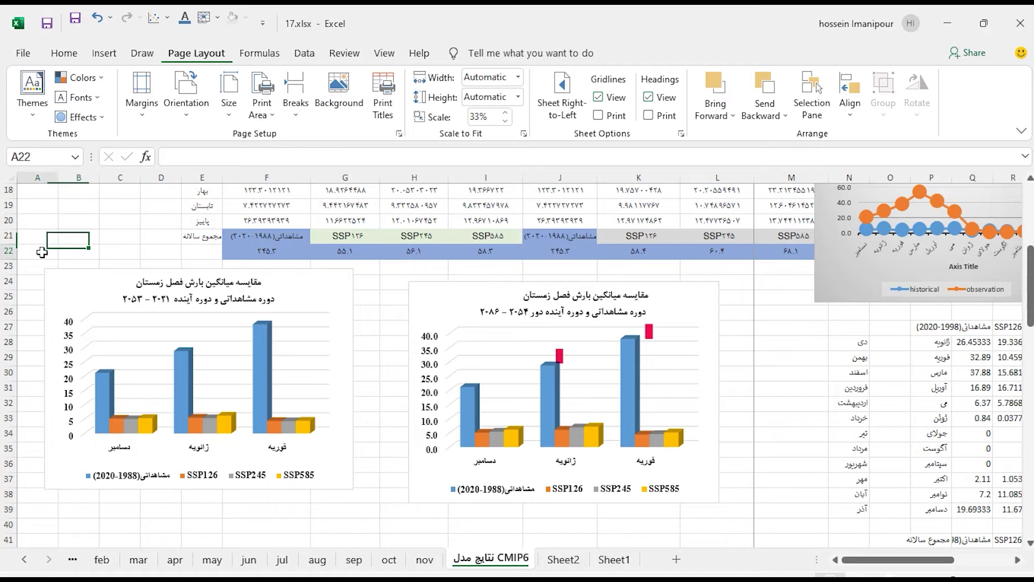
left_click_drag(42, 252, 745, 410)
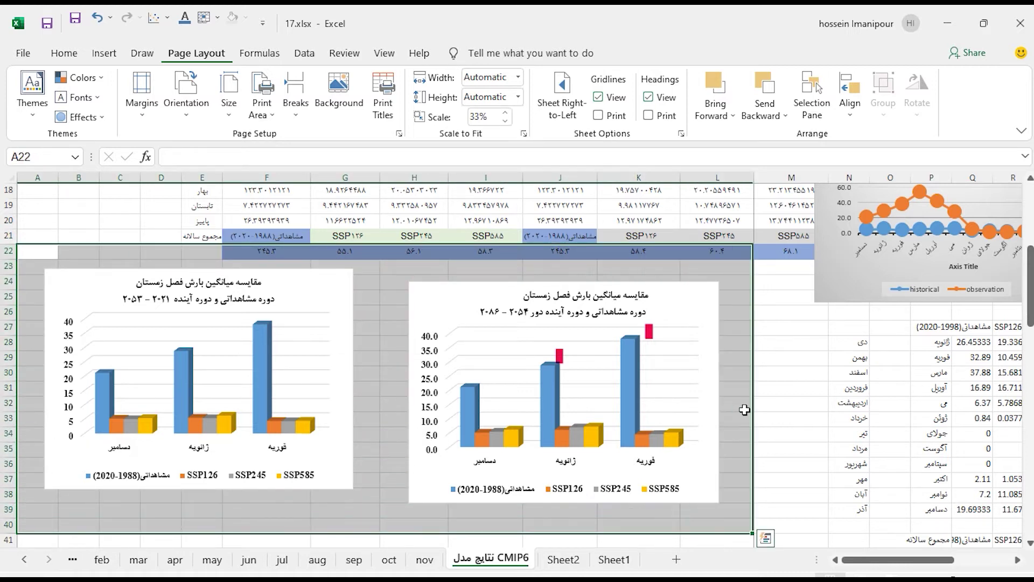
left_click_drag(744, 266, 39, 496)
Page through the print preview and return to page 1.
key("ctrl+p")
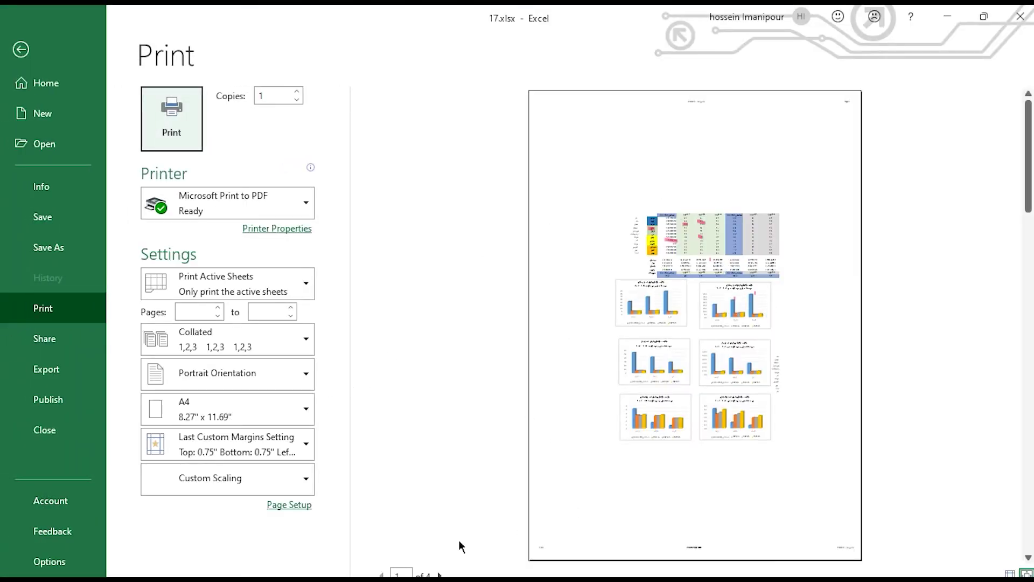
left_click(440, 574)
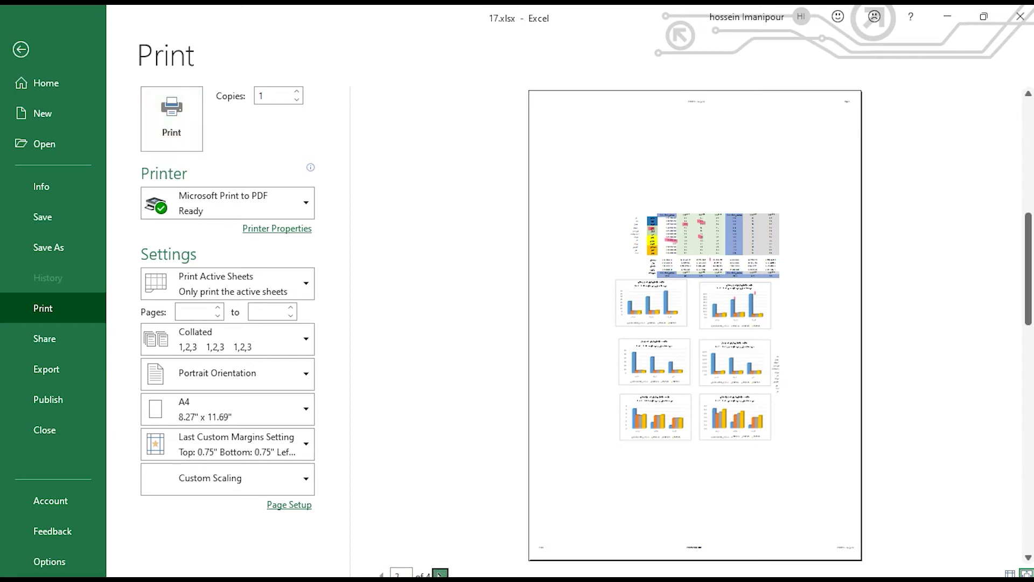
left_click(441, 574)
left_click(440, 574)
left_click(381, 574)
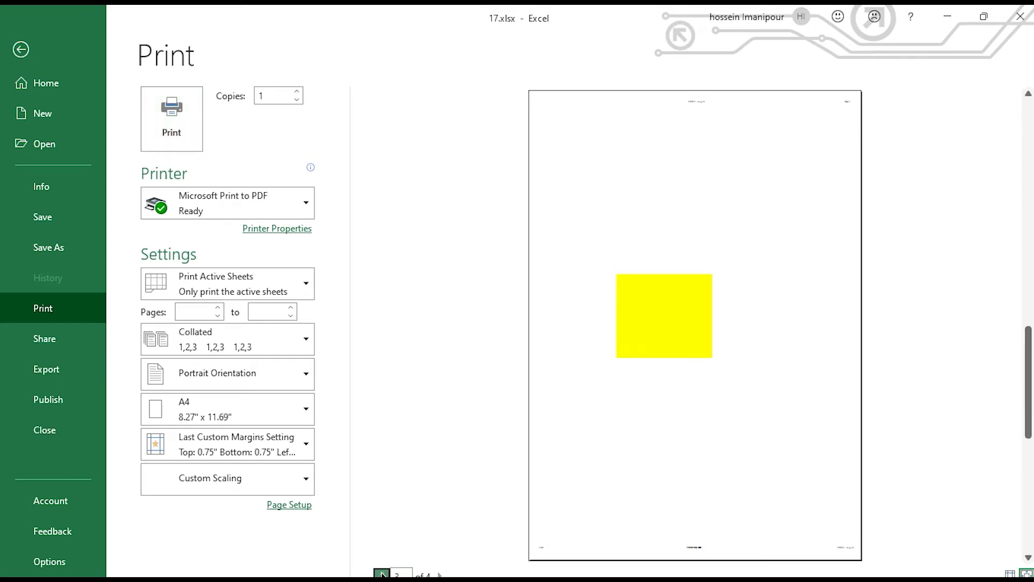
left_click(381, 574)
left_click(381, 574)
left_click(395, 471)
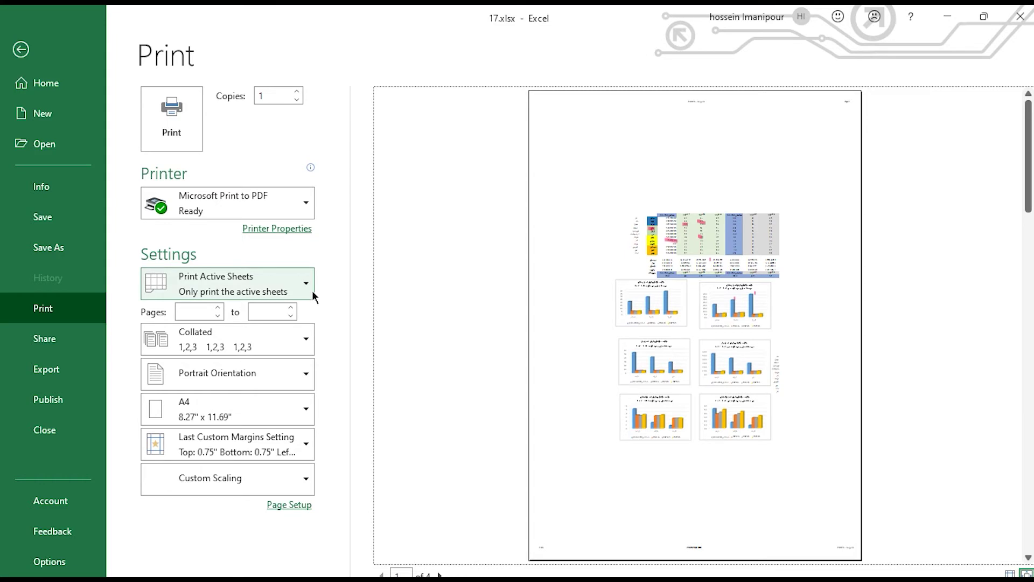
Set printing to Print Selection and return to the sheet.
left_click(216, 285)
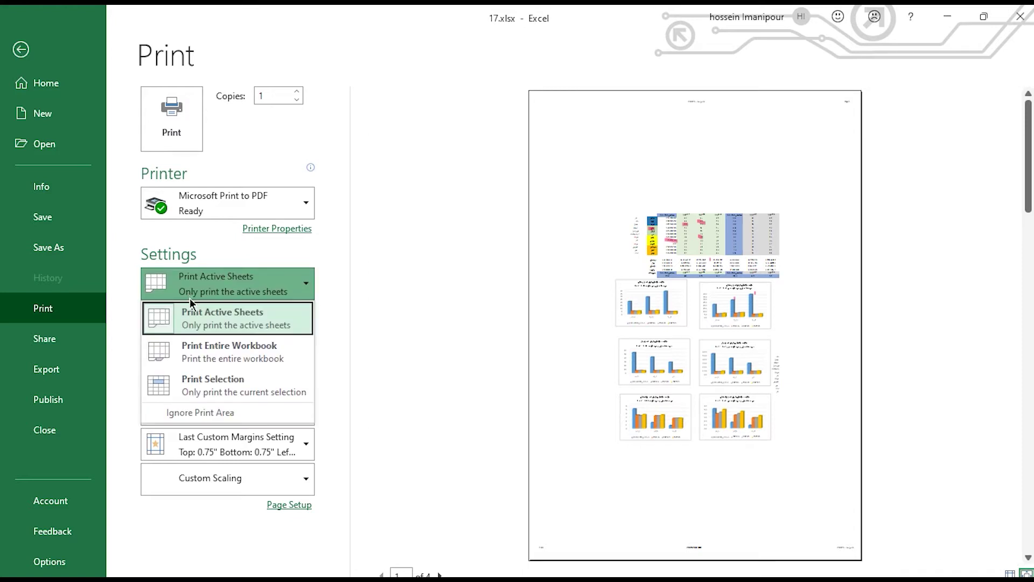
key("Escape")
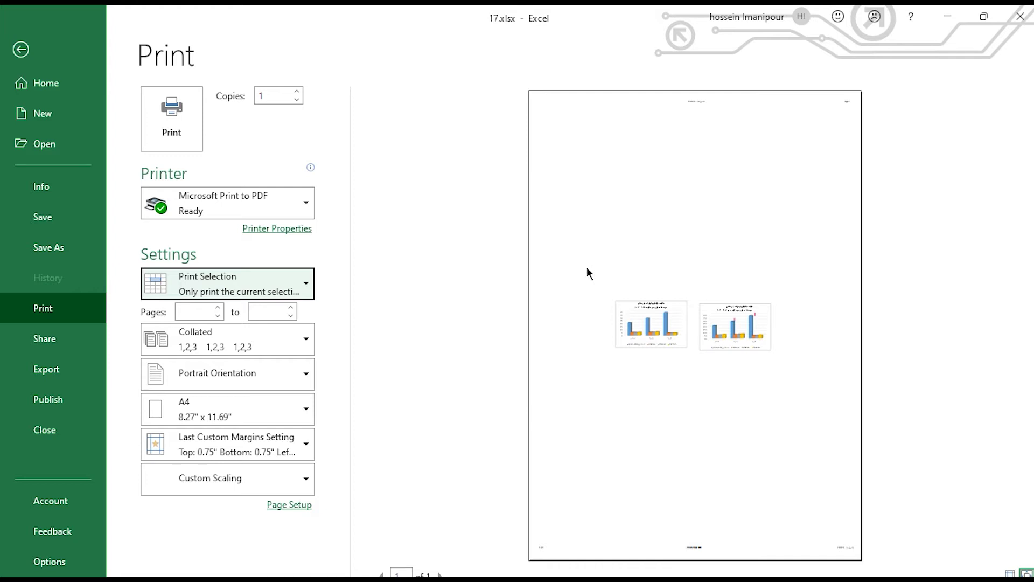
left_click(21, 51)
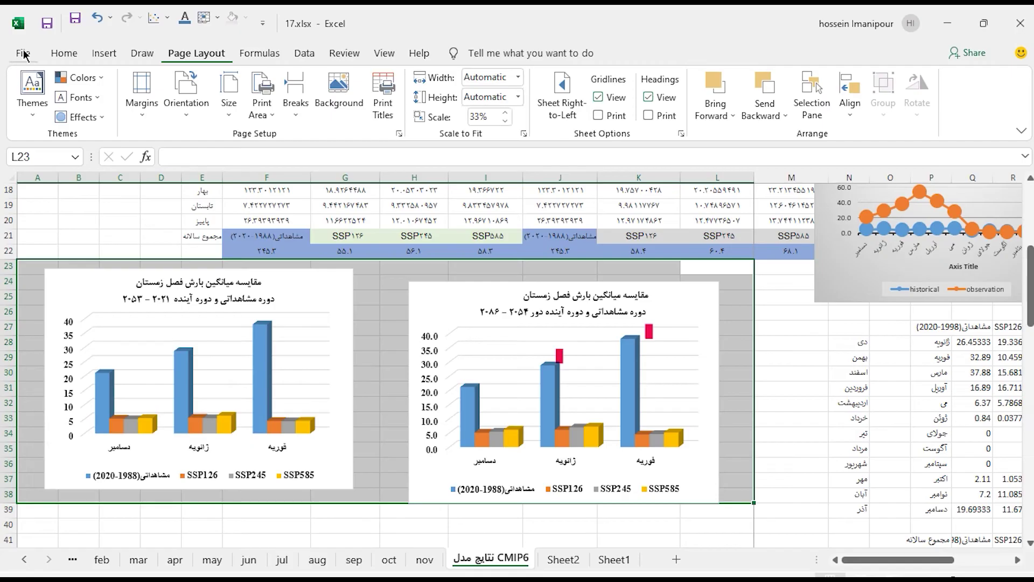
Reset all page breaks so scaling returns to 100%.
left_click(81, 231)
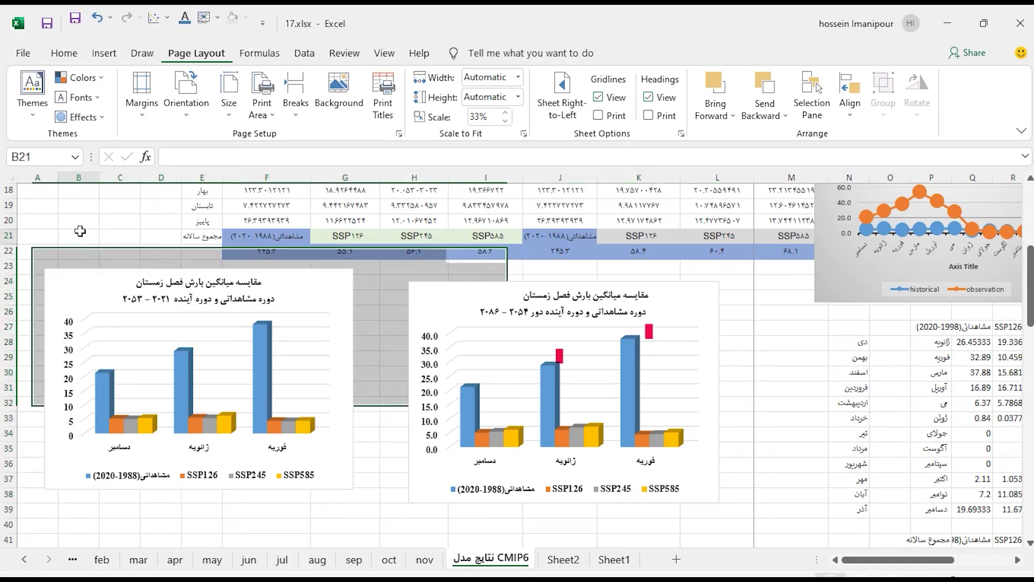
scroll(81, 233, "up", 6)
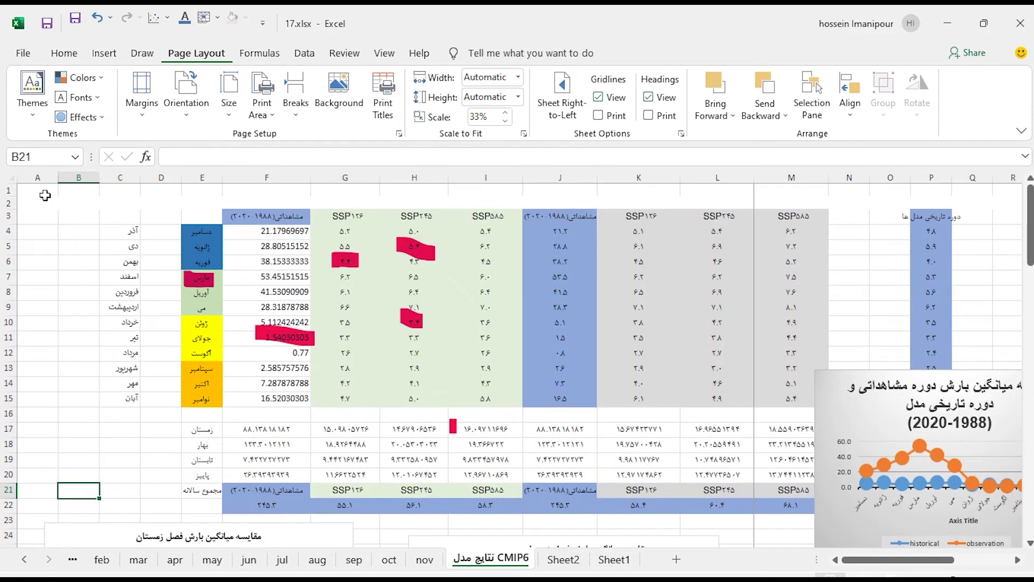
left_click(44, 193)
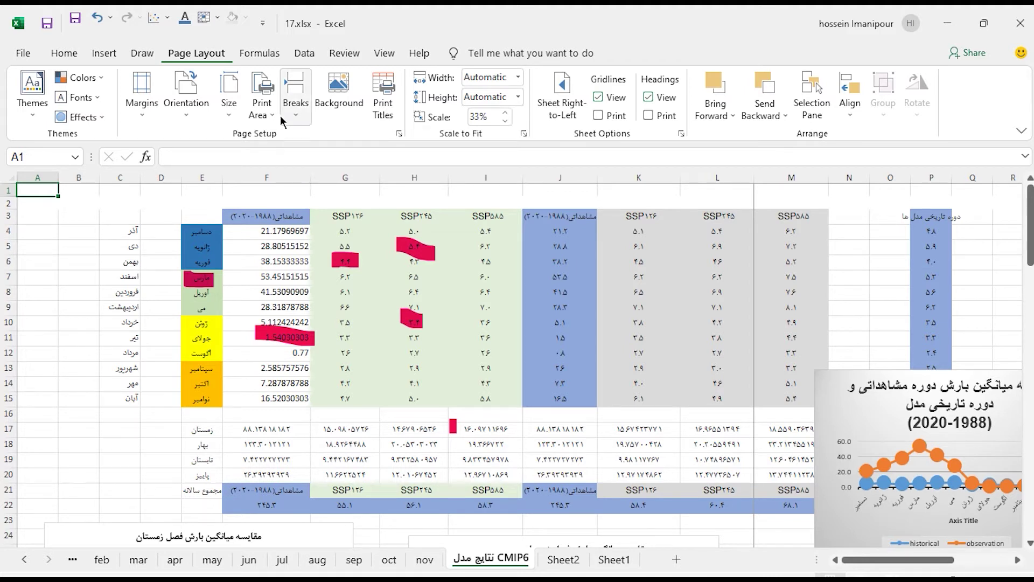
left_click(262, 105)
left_click(262, 105)
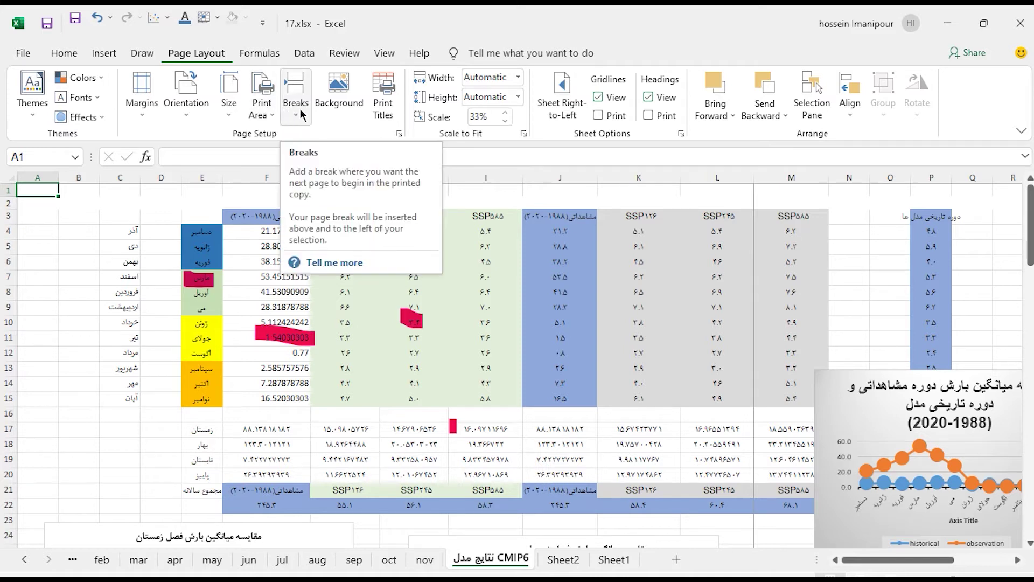
left_click(300, 114)
left_click(334, 174)
left_click(345, 216)
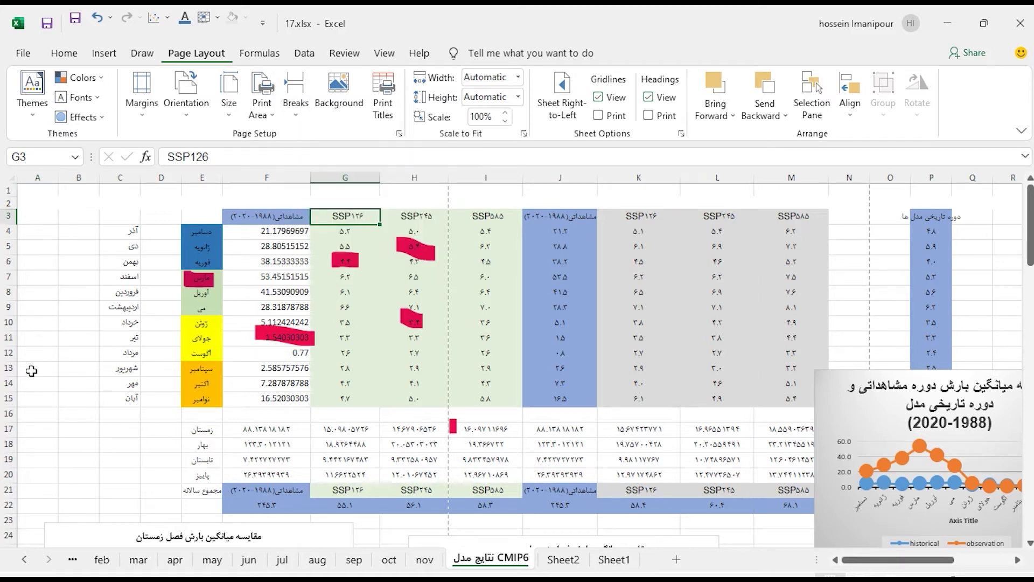
Insert a page break above row 12 and preview the printout.
left_click(5, 353)
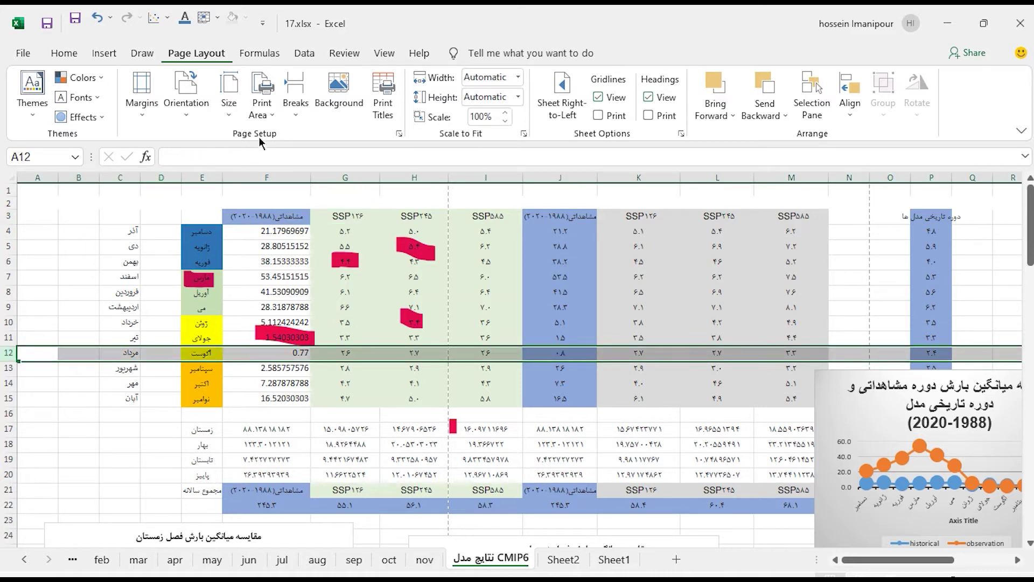
left_click(300, 114)
left_click(323, 136)
left_click(124, 307)
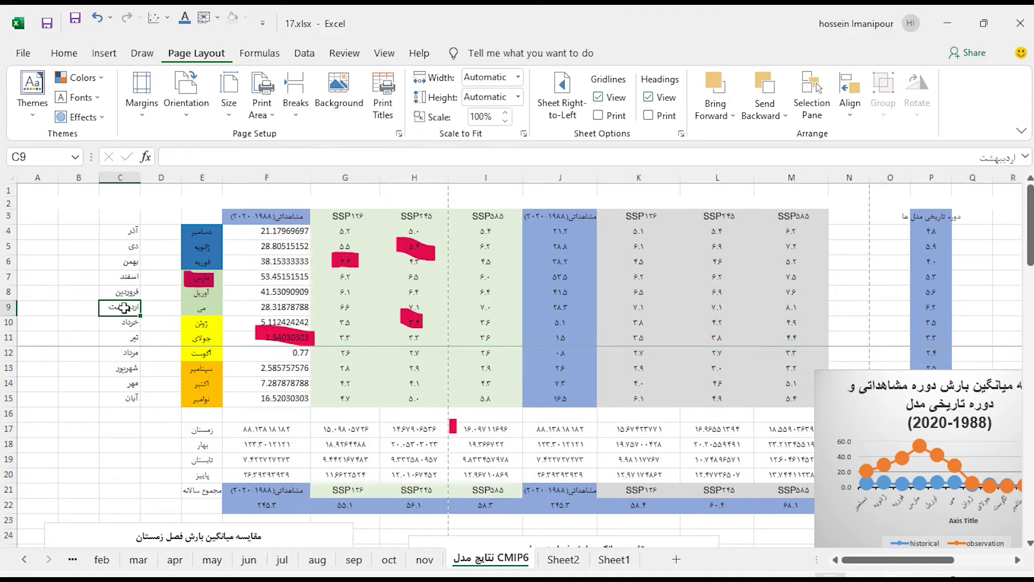
key("ctrl+p")
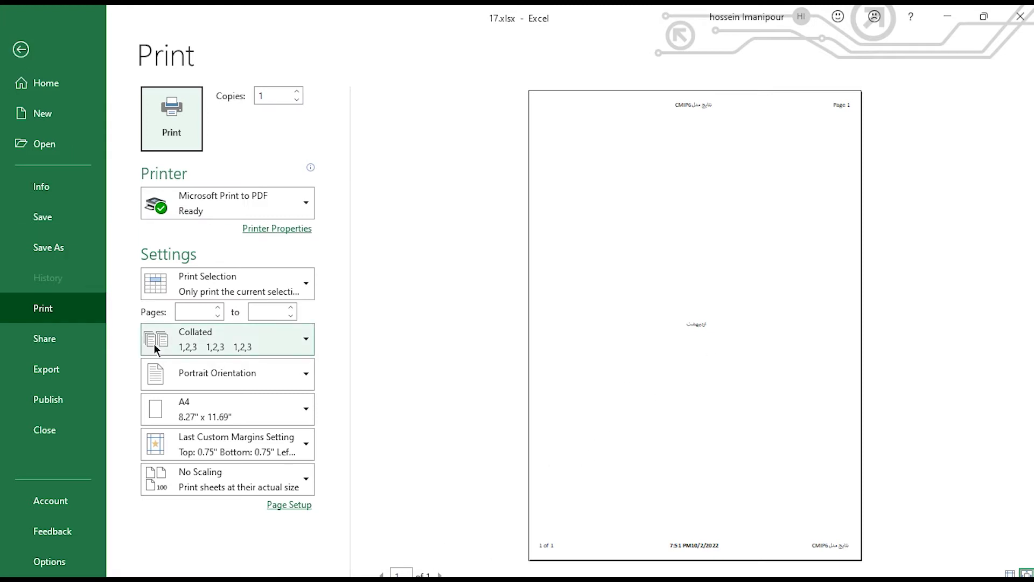
Switch to Print Active Sheets, page the preview to page 10, then go back.
left_click(222, 290)
left_click(222, 322)
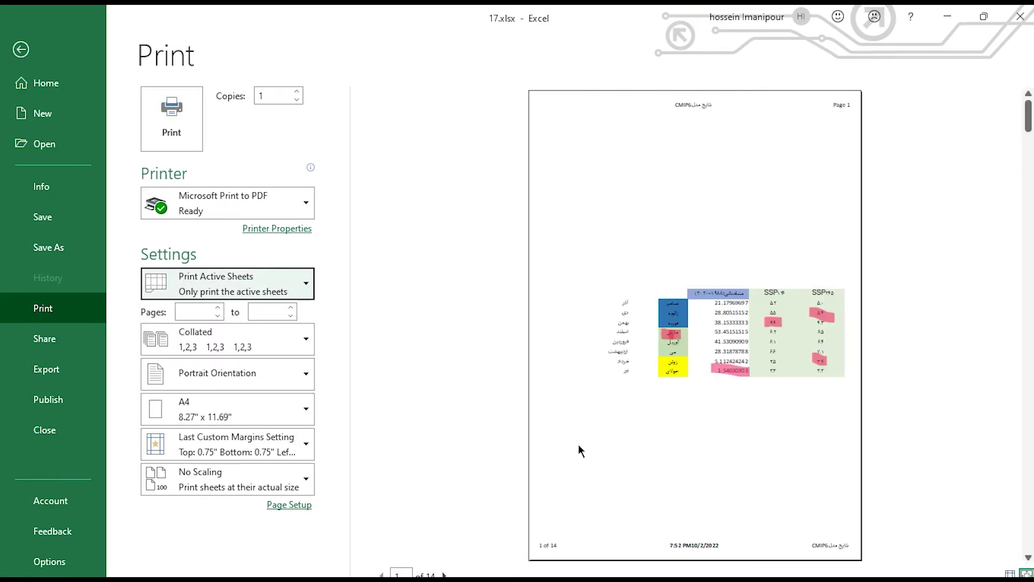
left_click(445, 574)
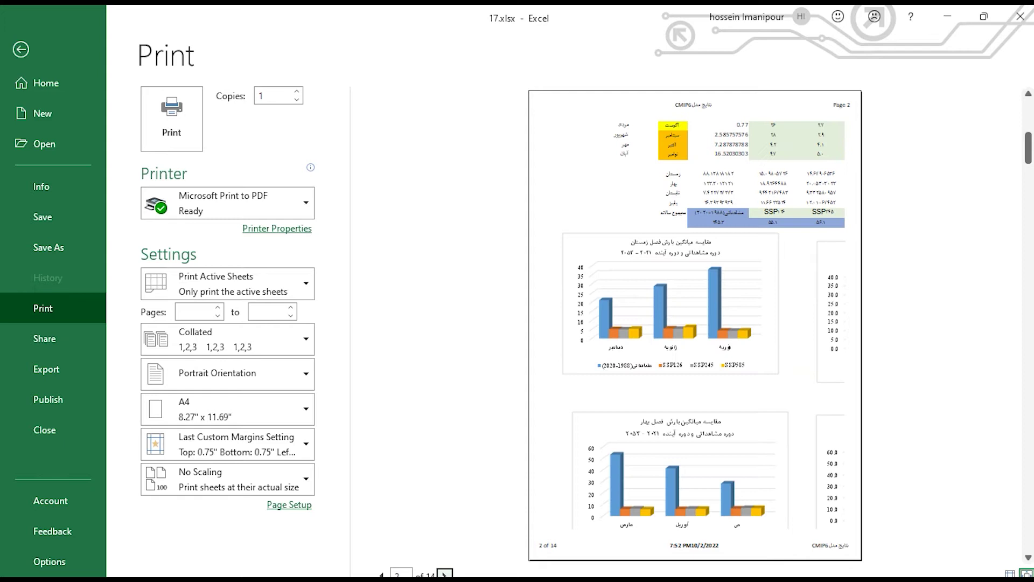
left_click(444, 574)
left_click(445, 575)
left_click(445, 574)
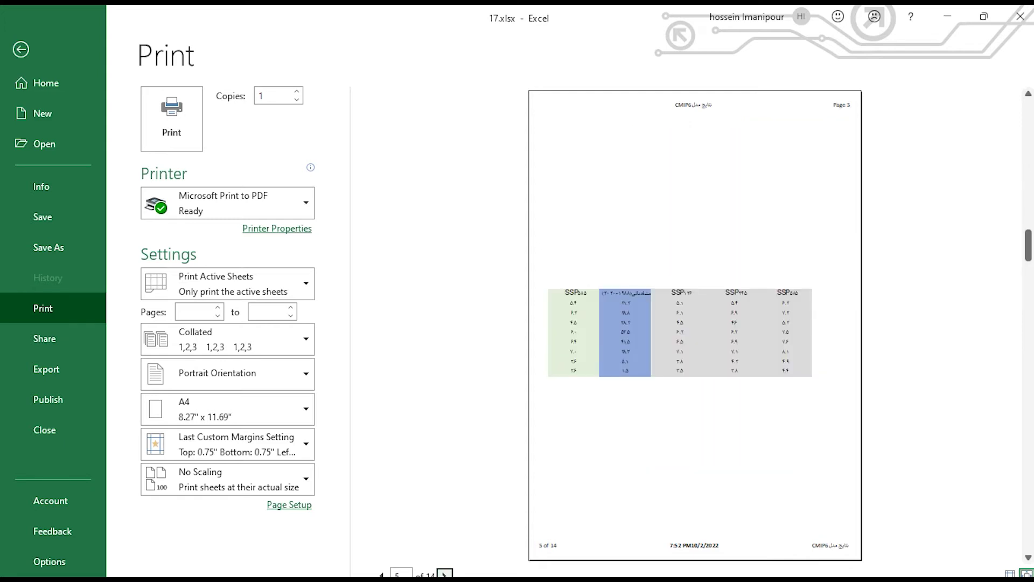
left_click(445, 575)
left_click(445, 574)
left_click(445, 574)
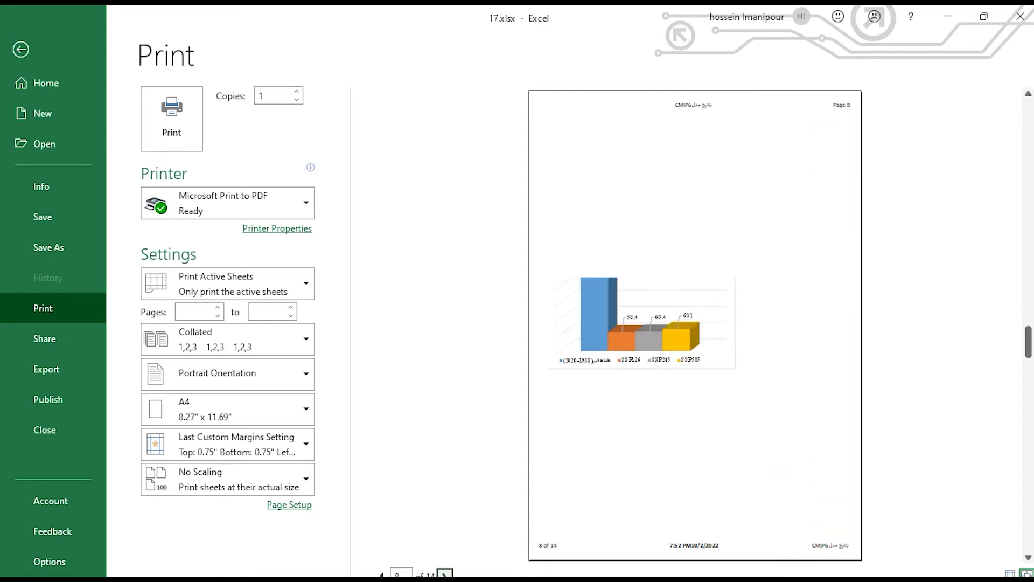
left_click(445, 574)
left_click(444, 574)
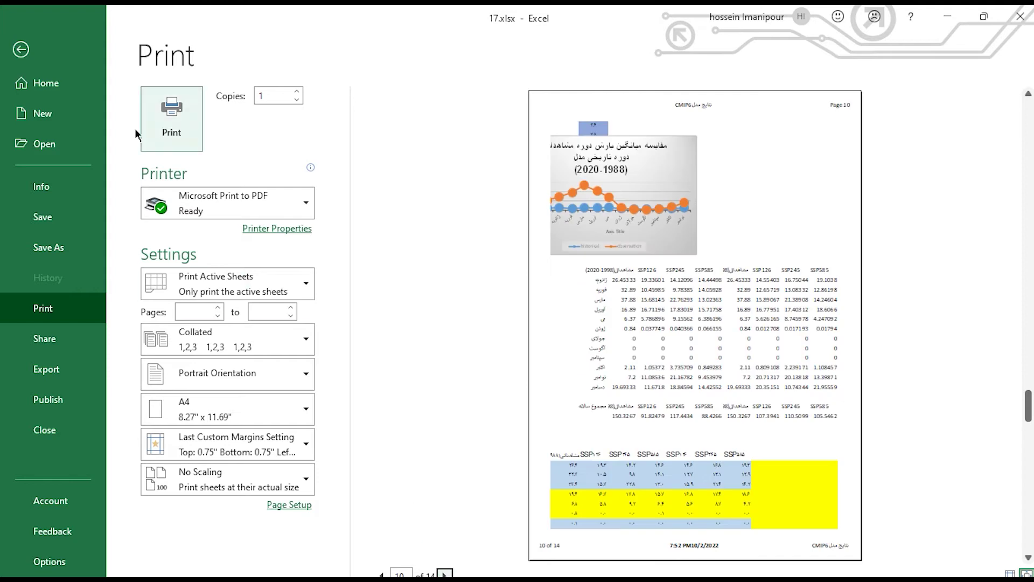
left_click(21, 48)
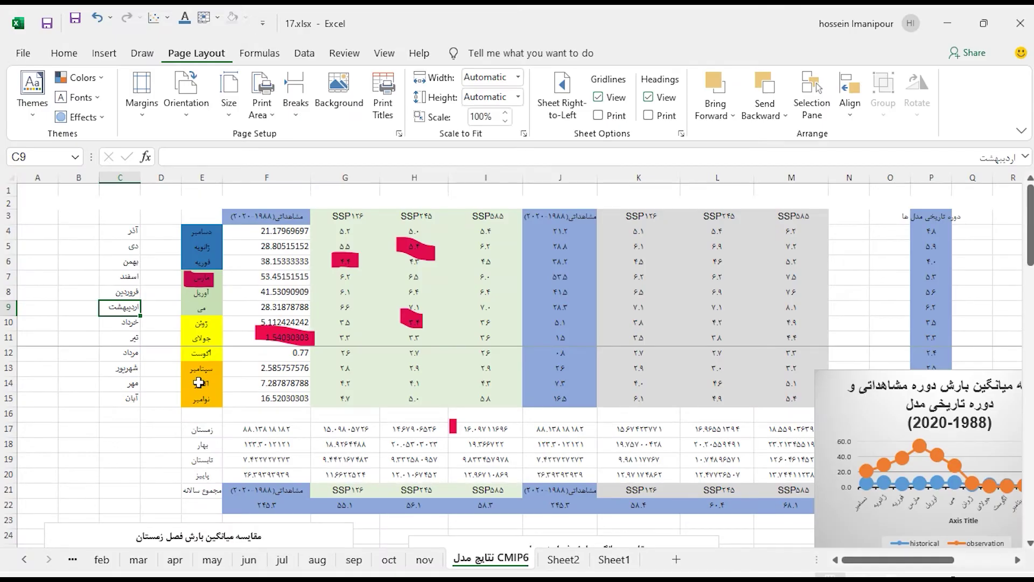
Switch the sheet to Page Break Preview.
scroll(269, 361, "down", 2)
scroll(204, 377, "down", 4)
scroll(205, 376, "down", 6)
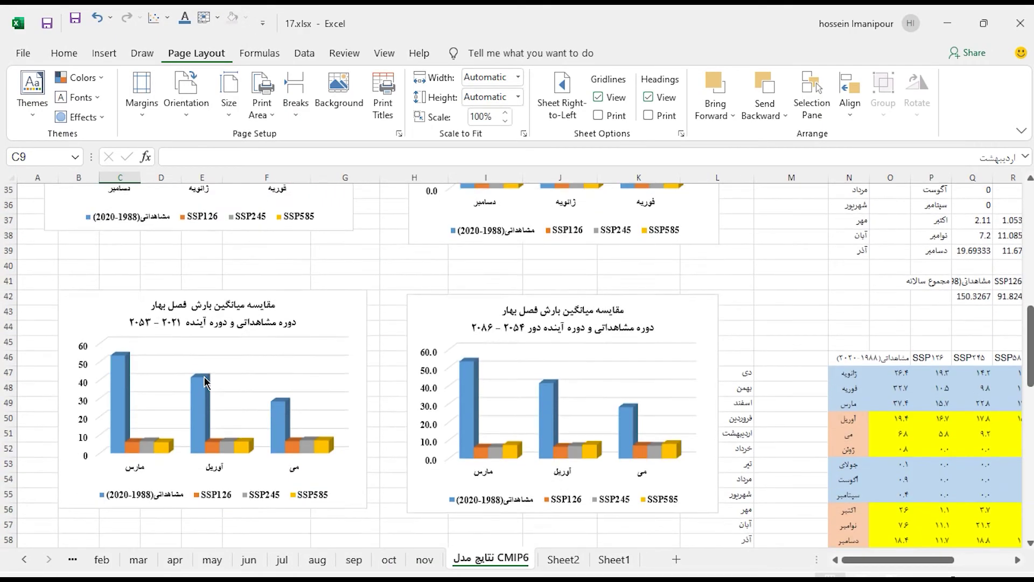
scroll(205, 382, "down", 5)
scroll(204, 376, "up", 5)
scroll(204, 377, "up", 12)
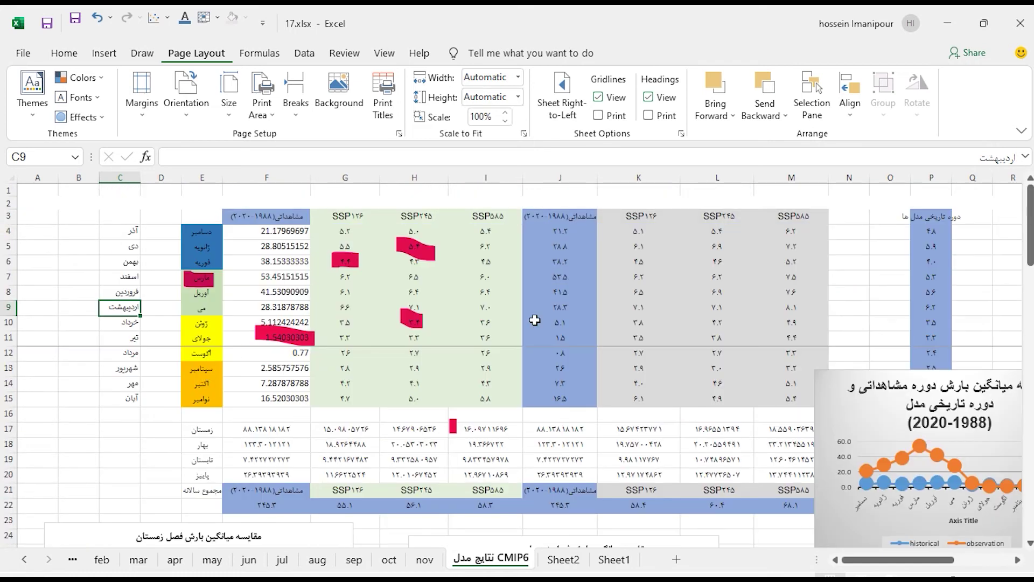
left_click(380, 53)
left_click(74, 94)
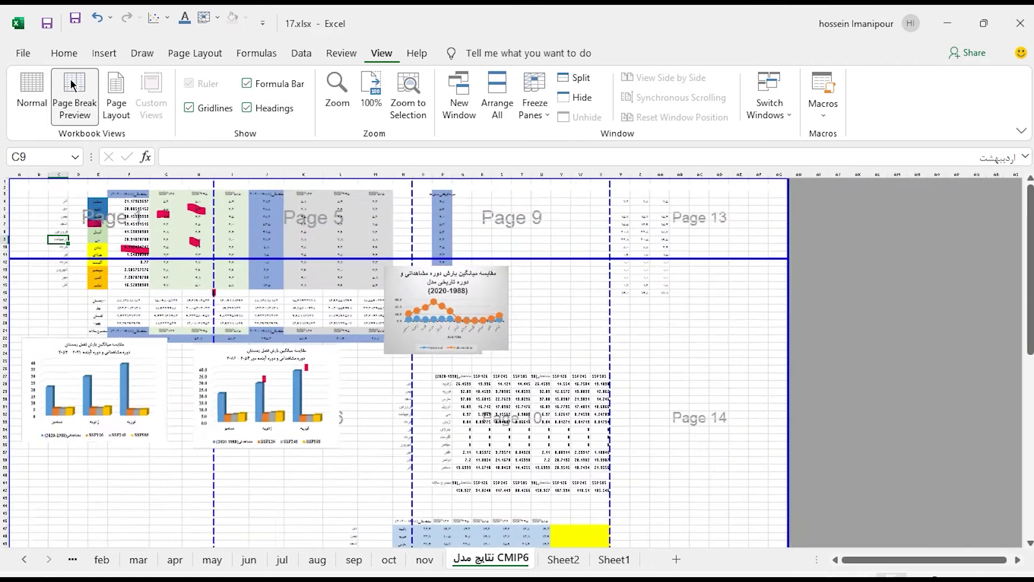
left_click(698, 232)
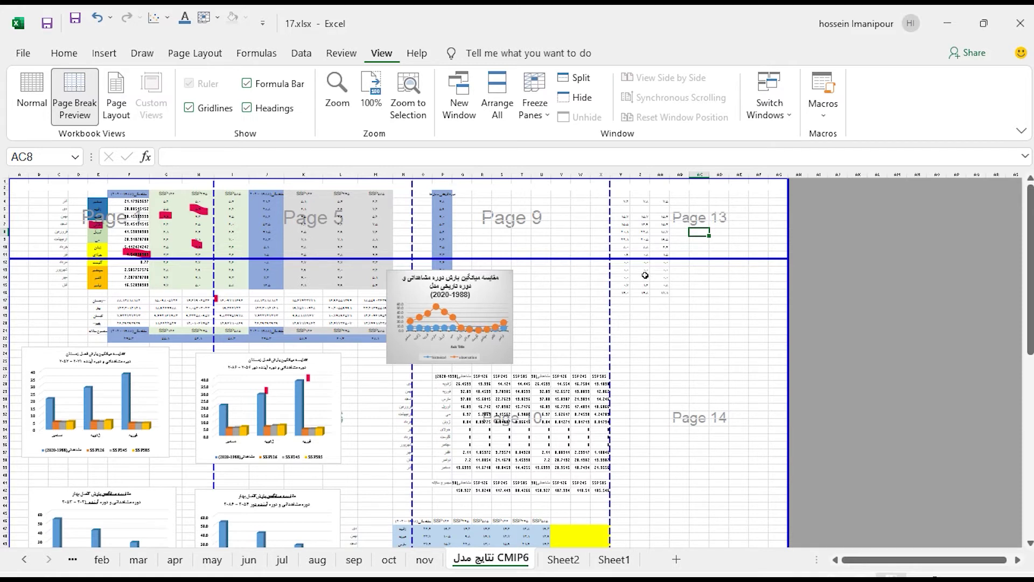
Drag the horizontal page break to near row 21 and shift the first vertical break.
left_click_drag(640, 257, 640, 382)
mouse_move(640, 382)
left_mouse_down()
mouse_move(636, 330)
mouse_move(637, 381)
mouse_move(637, 347)
left_mouse_up()
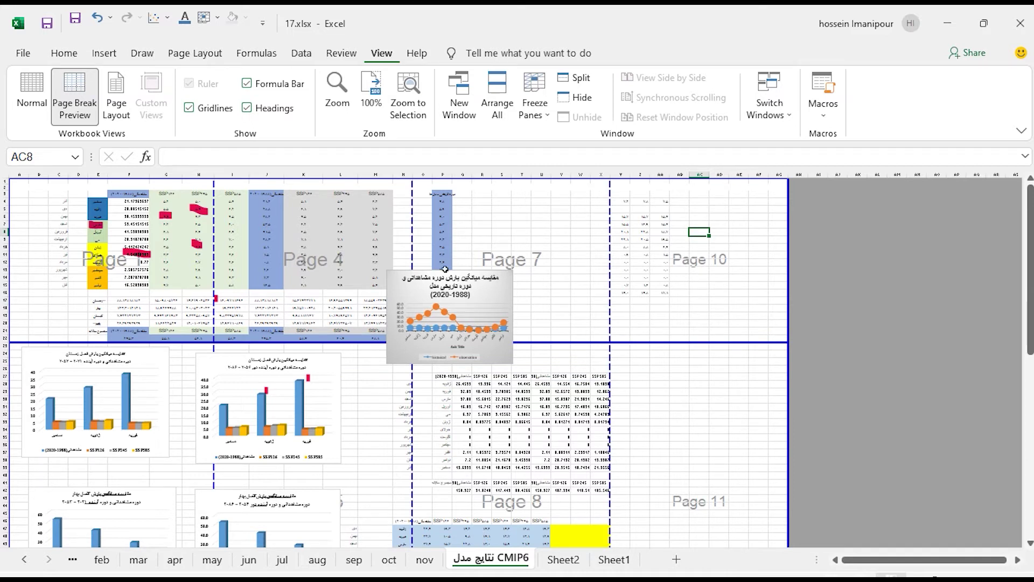
left_click_drag(214, 246, 317, 249)
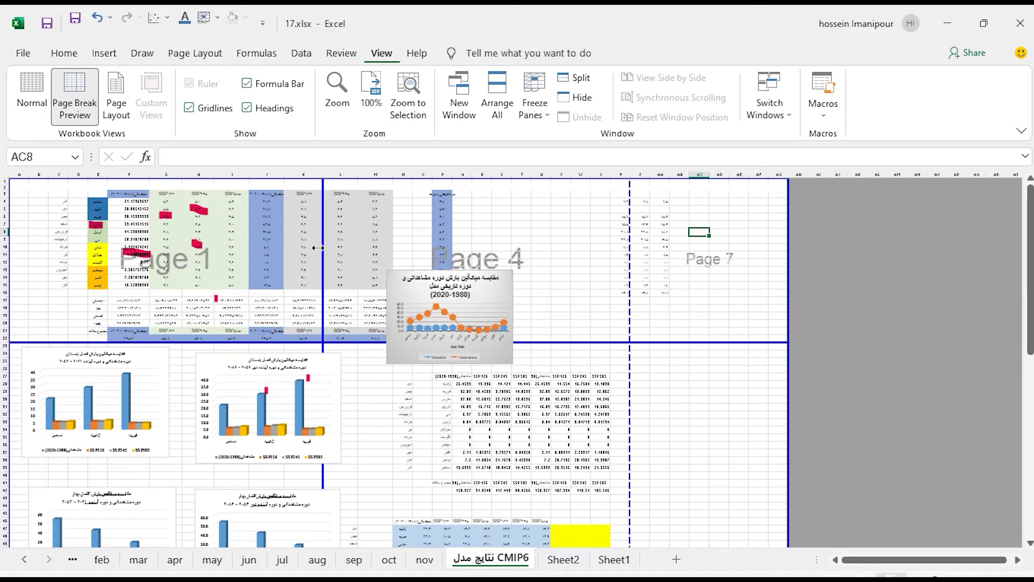
left_click_drag(321, 249, 215, 264)
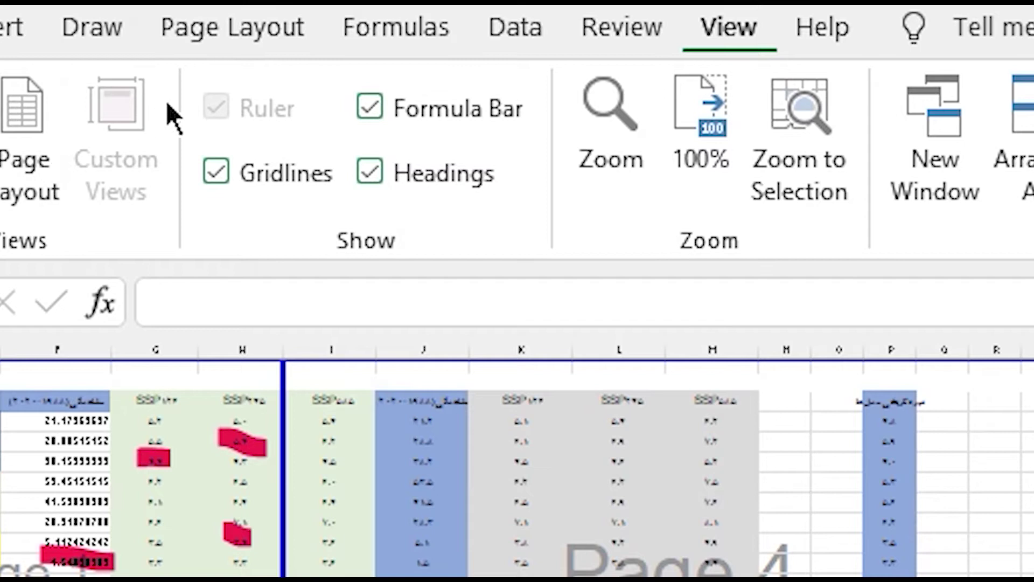
Use Breaks > Reset All Page Breaks to discard the dragged breaks, restoring 100% scale.
left_click(198, 41)
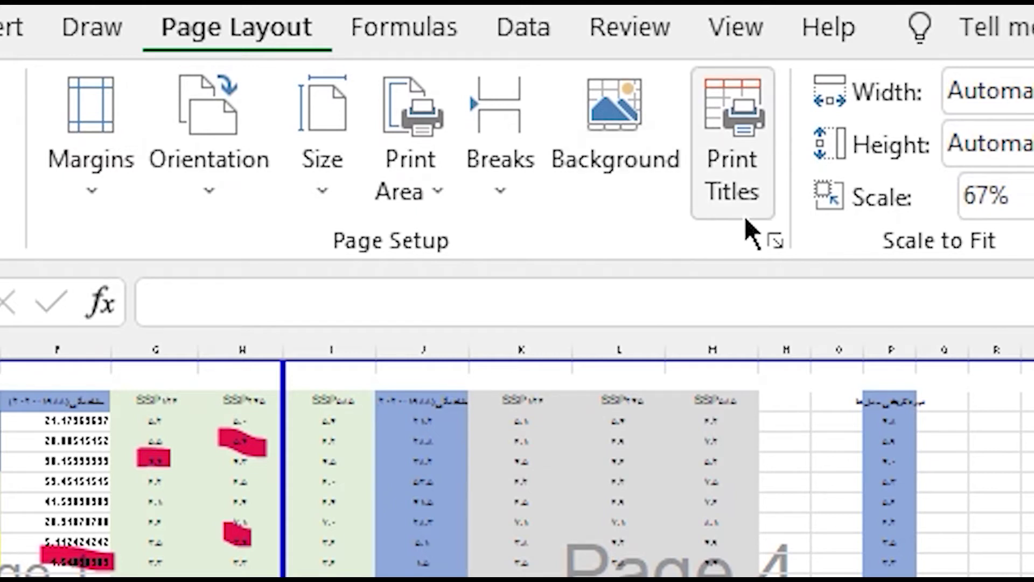
left_click(516, 183)
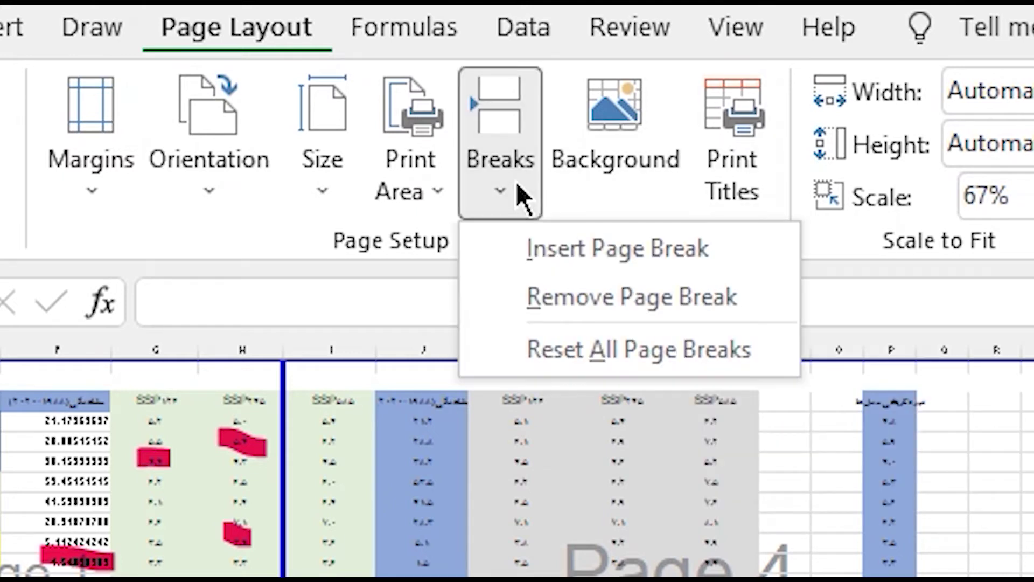
left_click(506, 332)
left_click(498, 181)
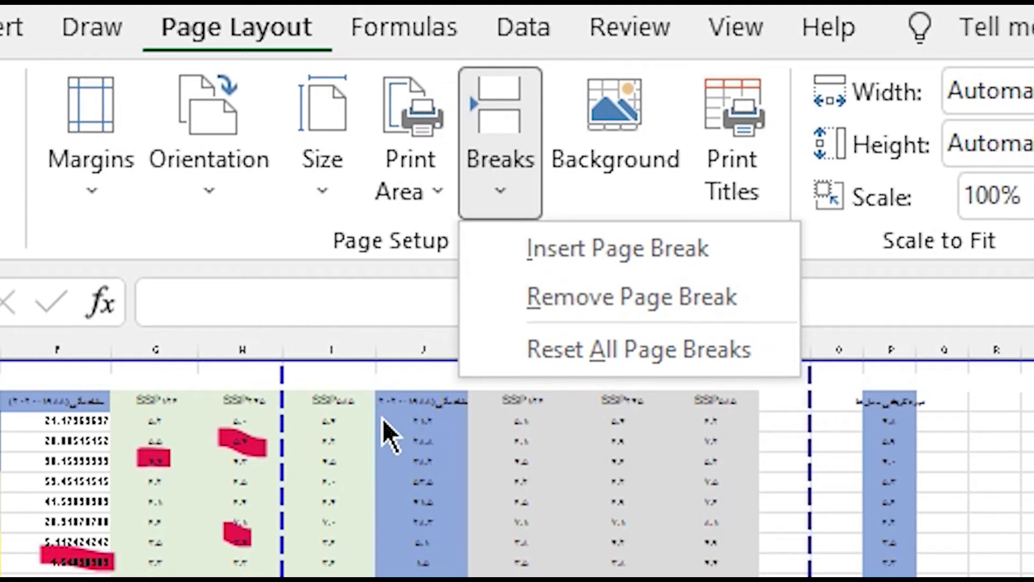
left_click(599, 362)
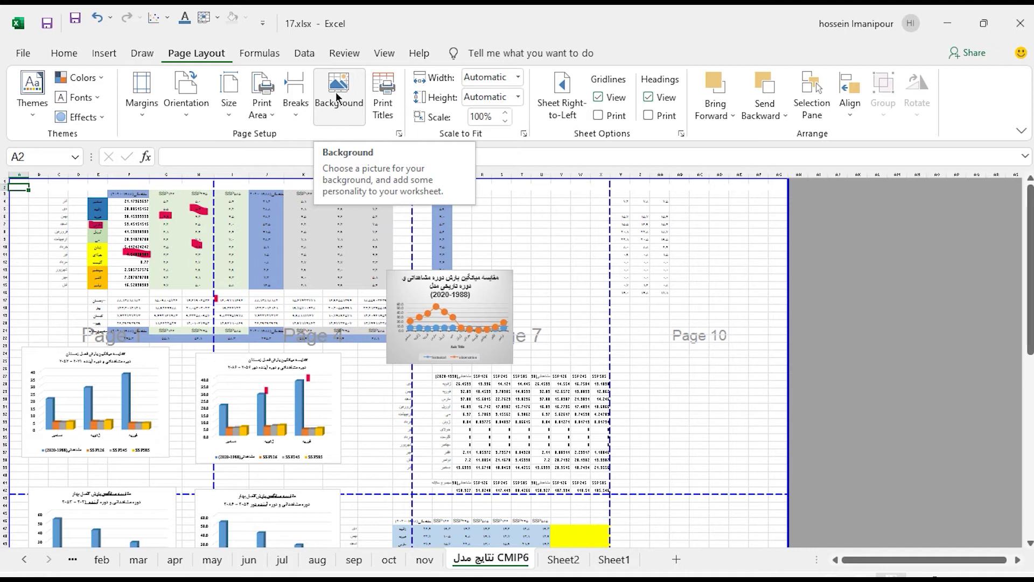
Set the Page Setup print area to $A$1:$AA$40 so the printout spans three pages.
left_click(386, 120)
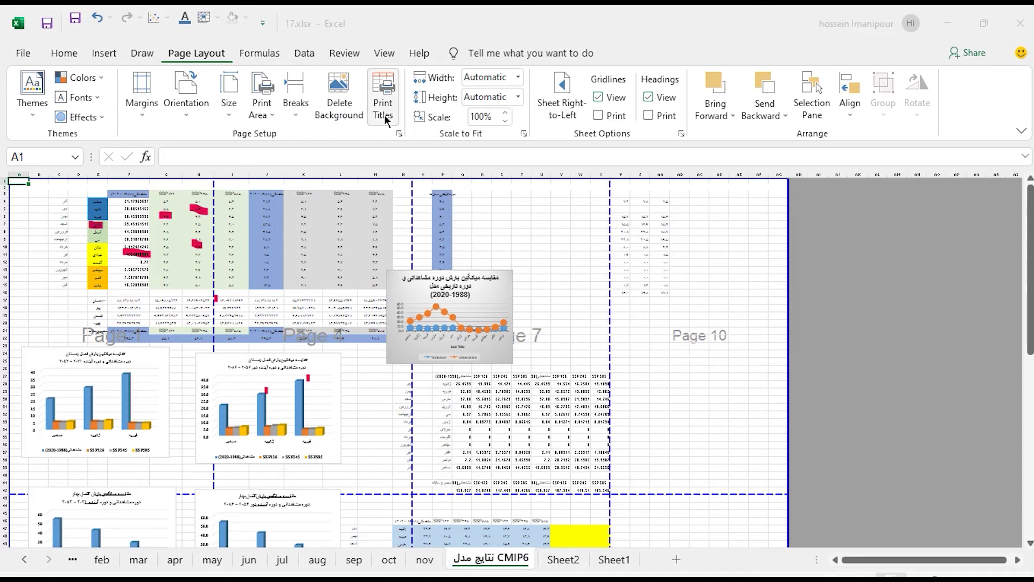
left_click_drag(328, 149, 400, 155)
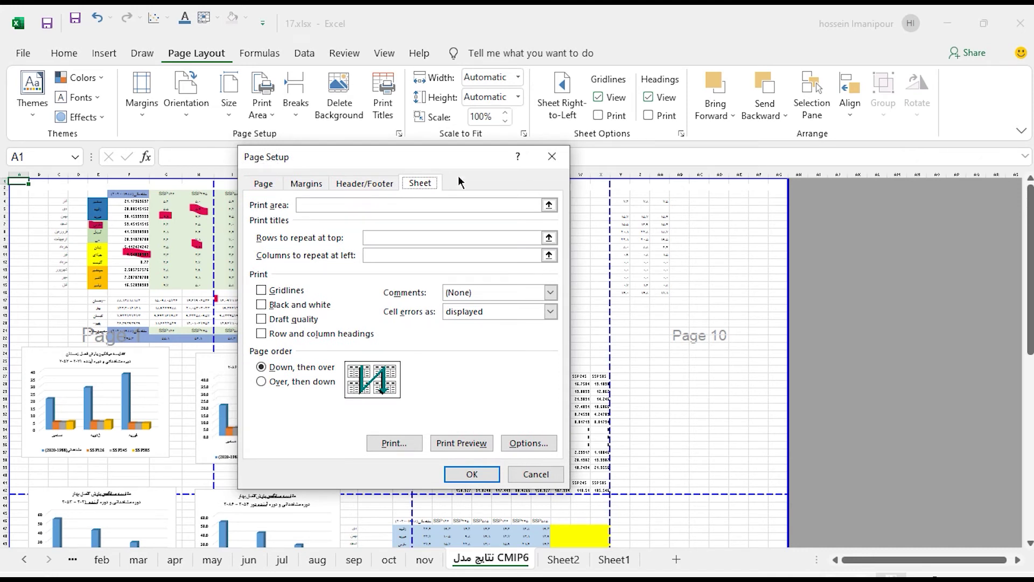
left_click_drag(458, 160, 456, 198)
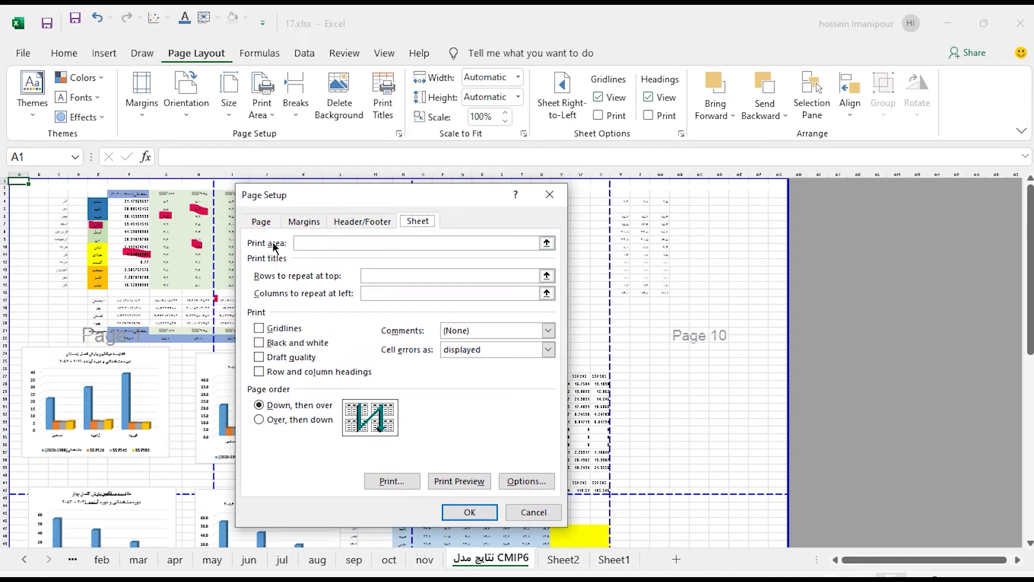
left_click(334, 243)
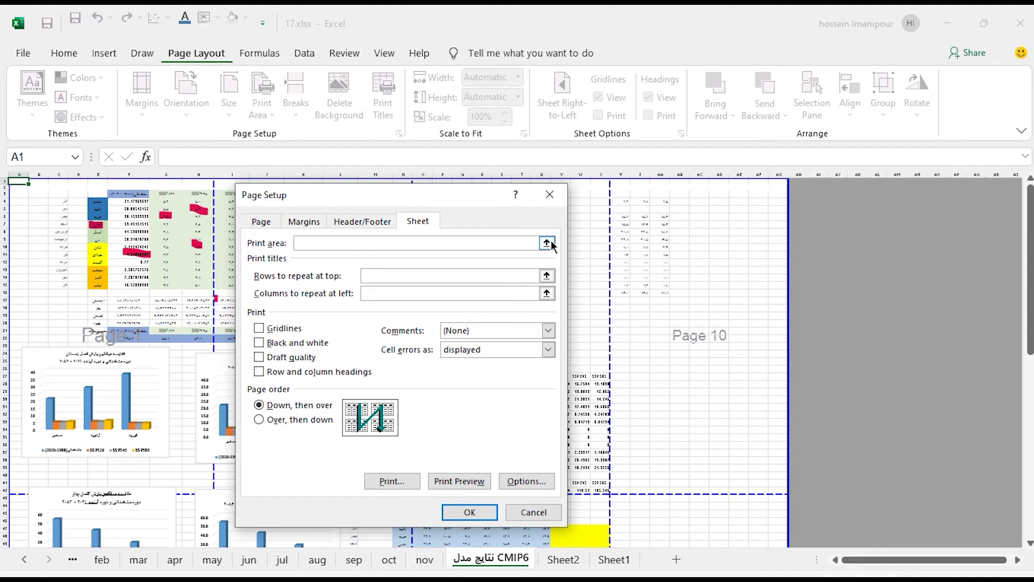
left_click(547, 243)
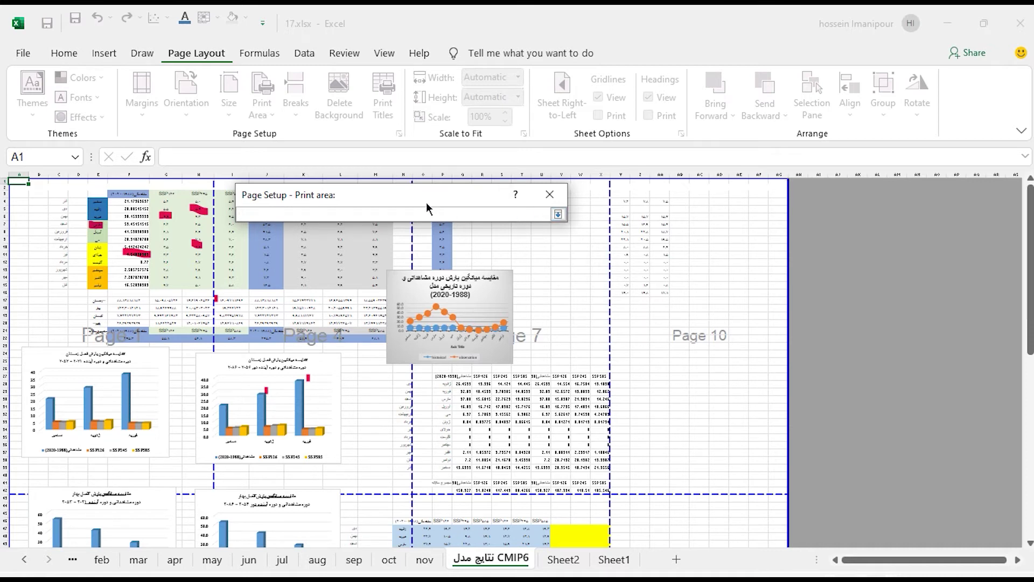
left_click(559, 214)
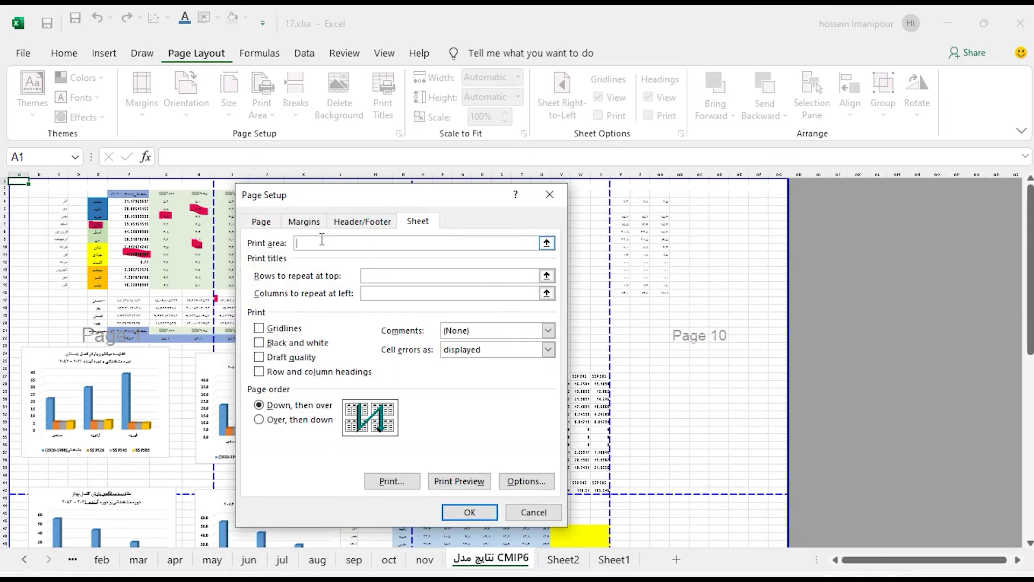
mouse_move(19, 181)
left_mouse_down()
mouse_move(610, 465)
mouse_move(657, 476)
left_mouse_up()
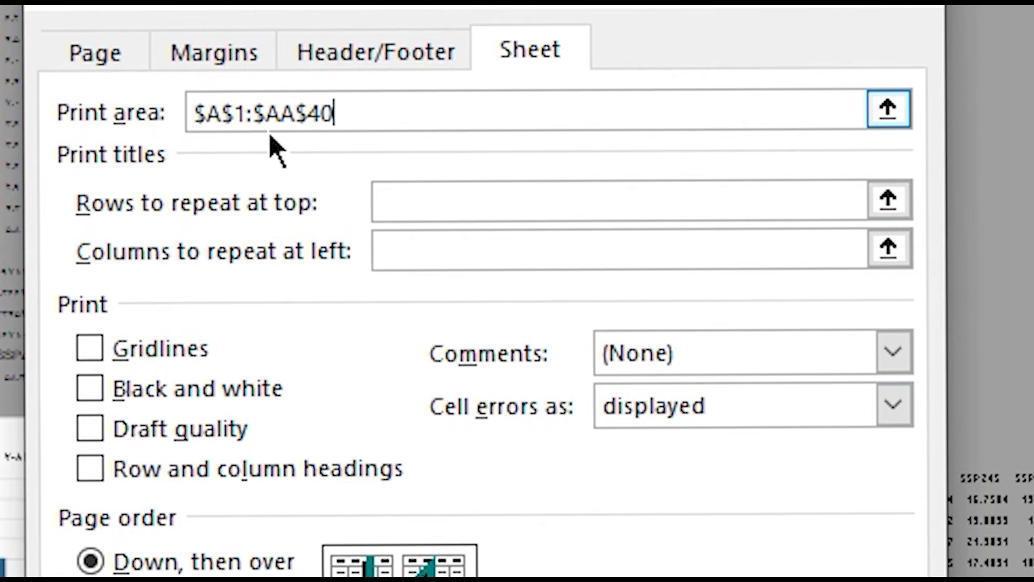
left_click(330, 112)
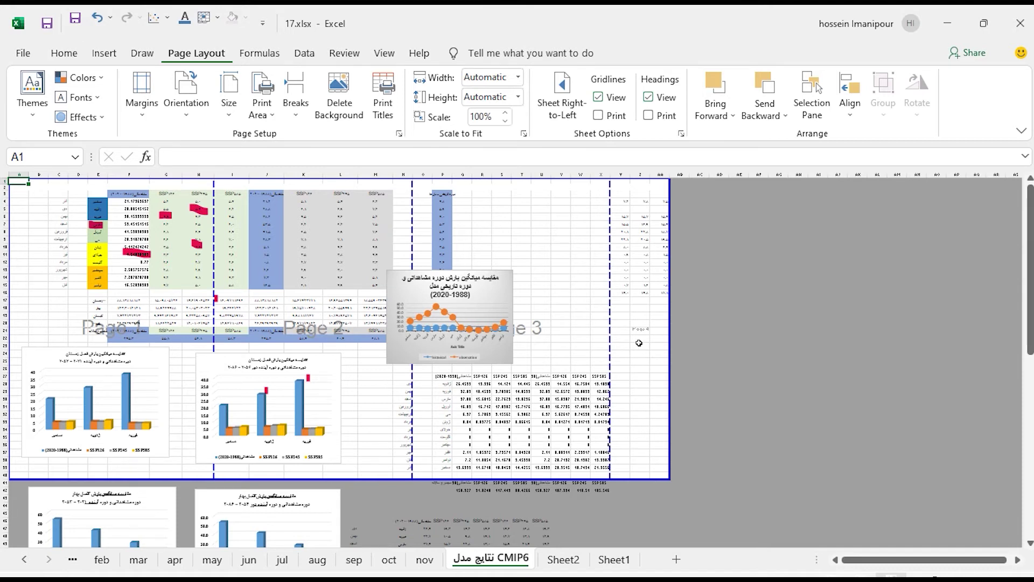
Clear the A1:AA40 print area in Page Setup and confirm.
left_click(375, 108)
left_click_drag(326, 199, 354, 202)
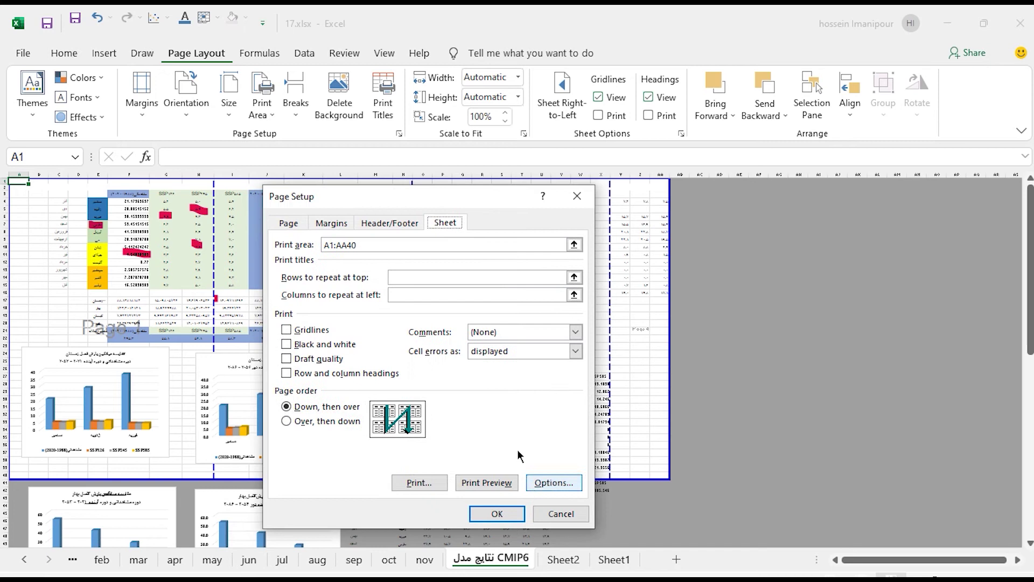
left_click_drag(461, 245, 277, 244)
key("Delete")
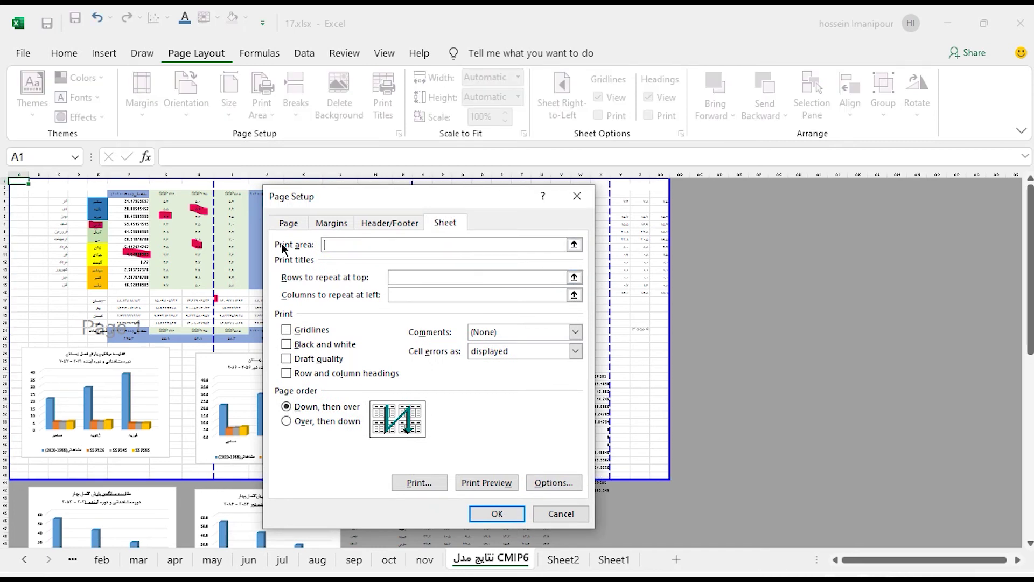
left_click(488, 512)
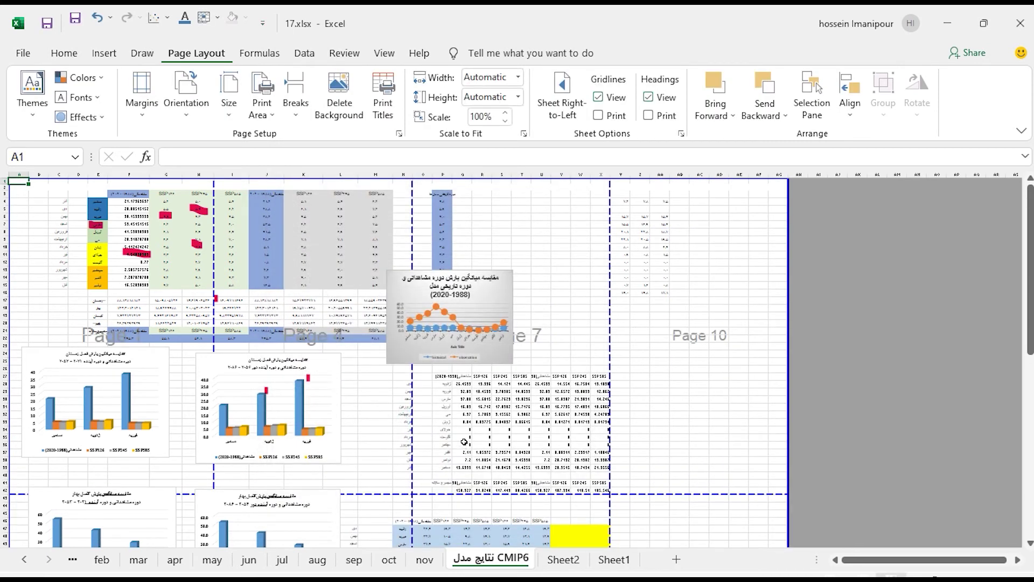
Turn on gridline printing in the Sheet settings and preview the printout.
left_click(392, 107)
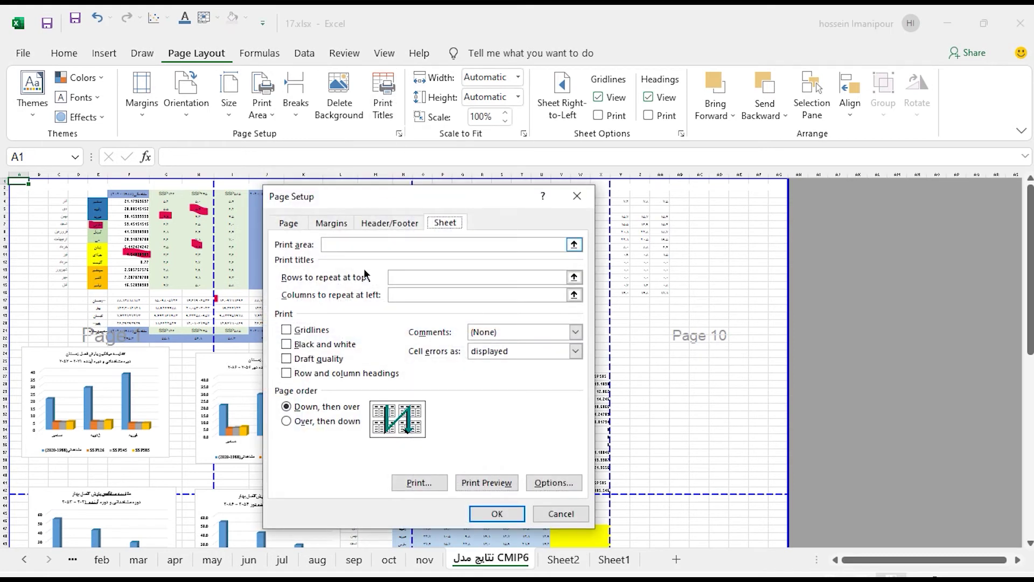
left_click(296, 334)
left_click(476, 515)
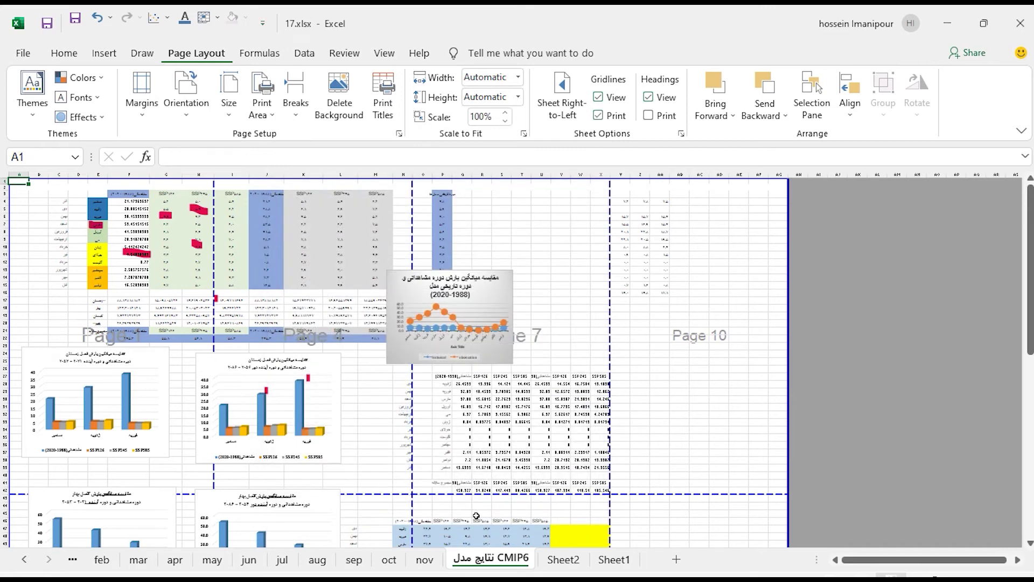
key("ctrl+p")
Move the rainfall comparison line chart up into Page 7 and shift the winter bar chart slightly right.
left_click(458, 287)
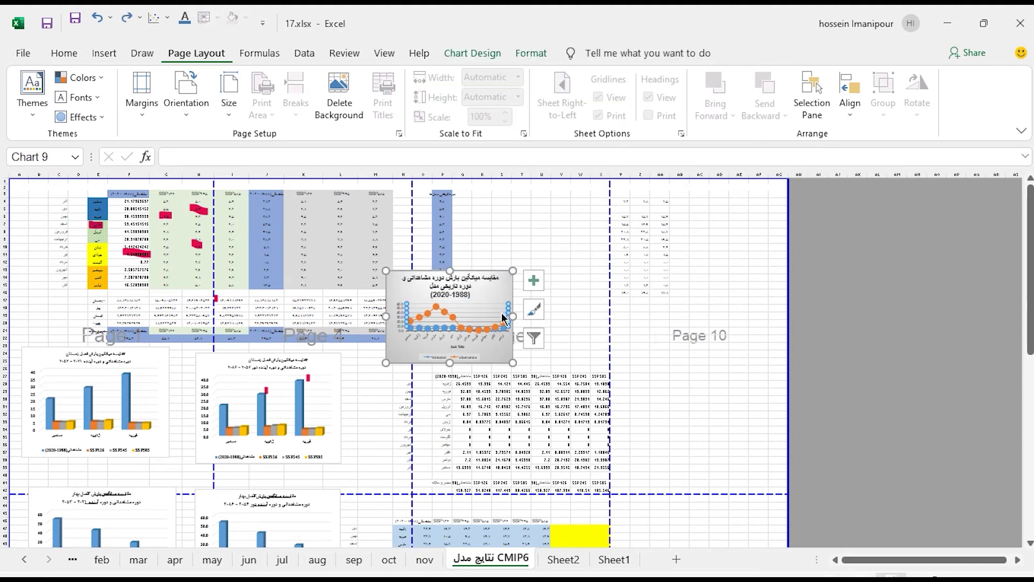
left_click_drag(508, 291, 584, 235)
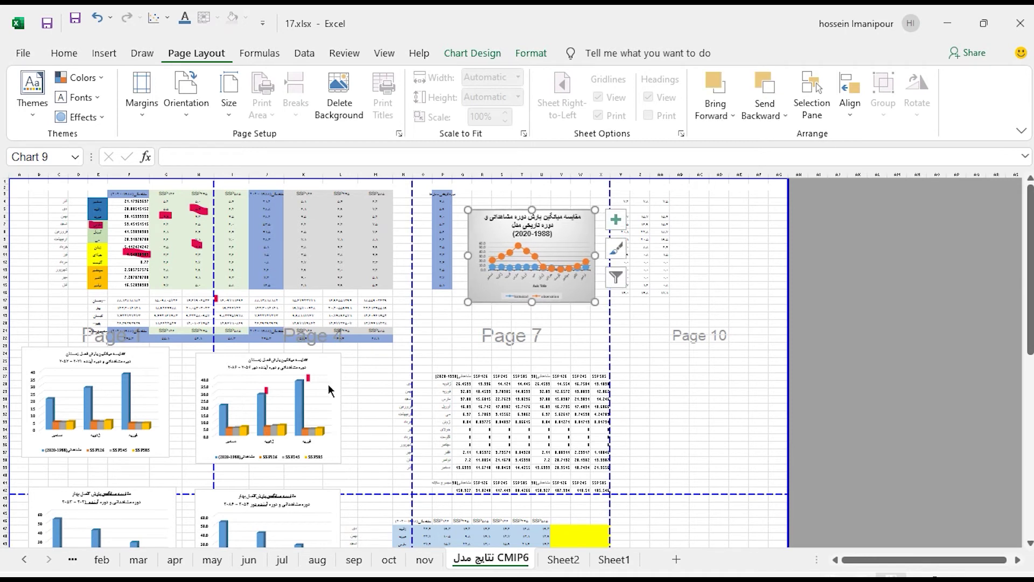
left_click_drag(338, 357, 379, 364)
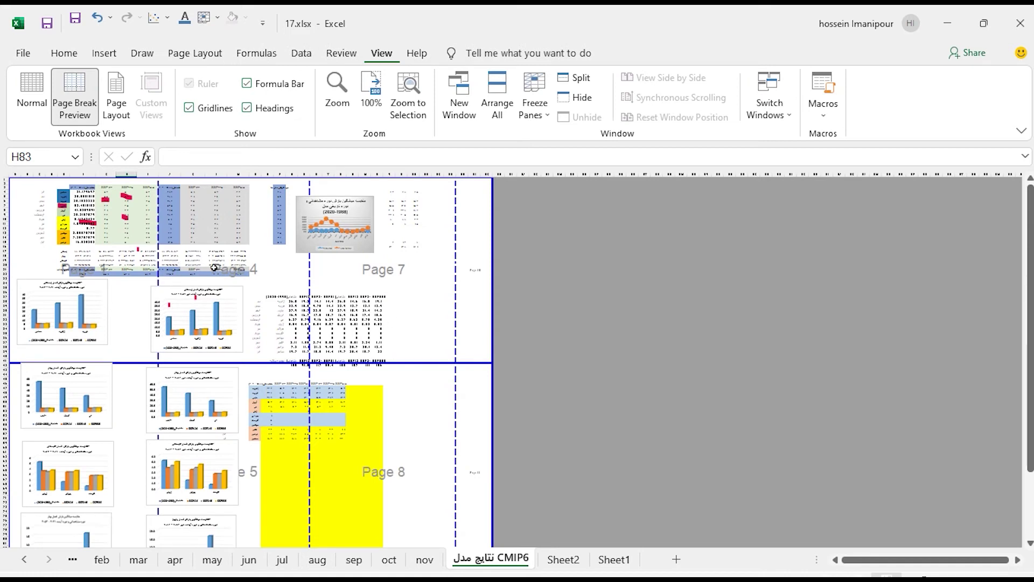
Drag the page break lines to widen the pages, then check the print preview.
left_click_drag(160, 263, 493, 284)
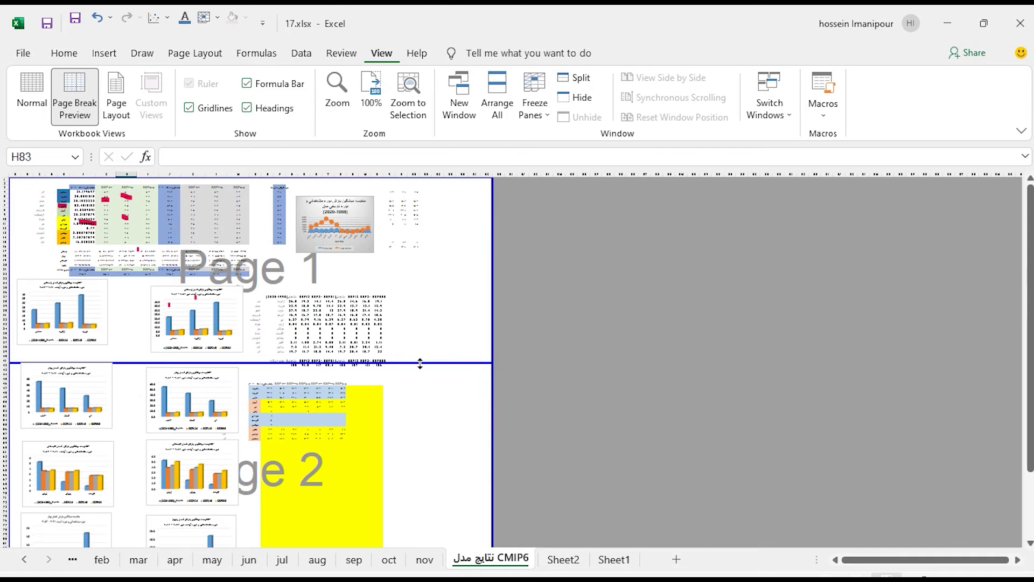
left_click_drag(420, 364, 384, 566)
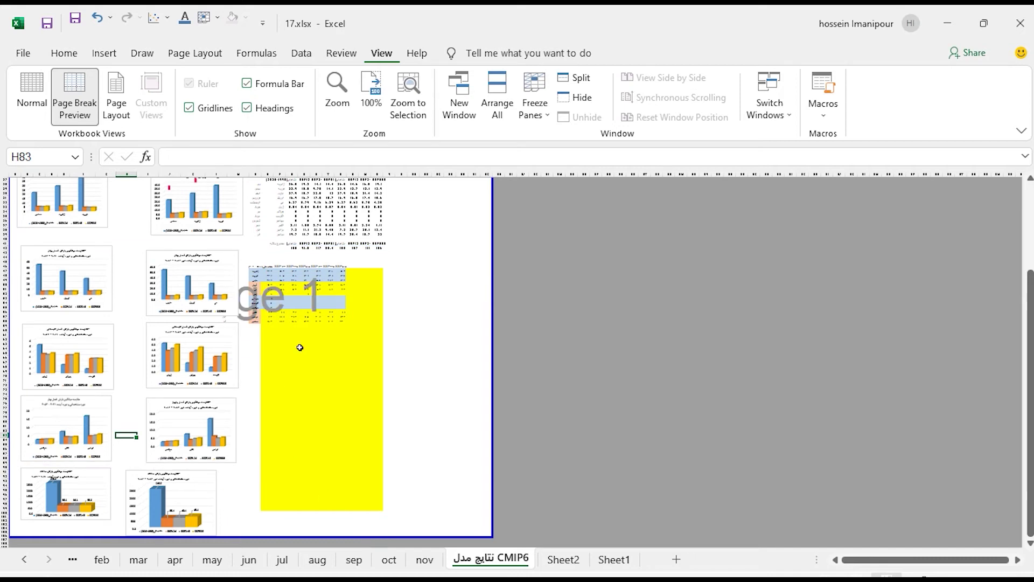
scroll(404, 389, "up", 5)
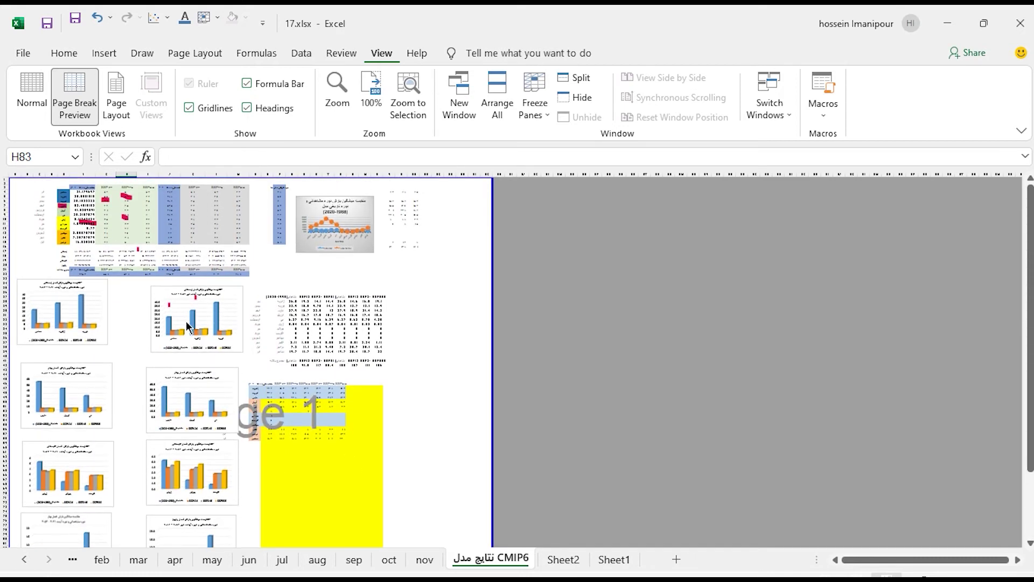
key("ctrl+p")
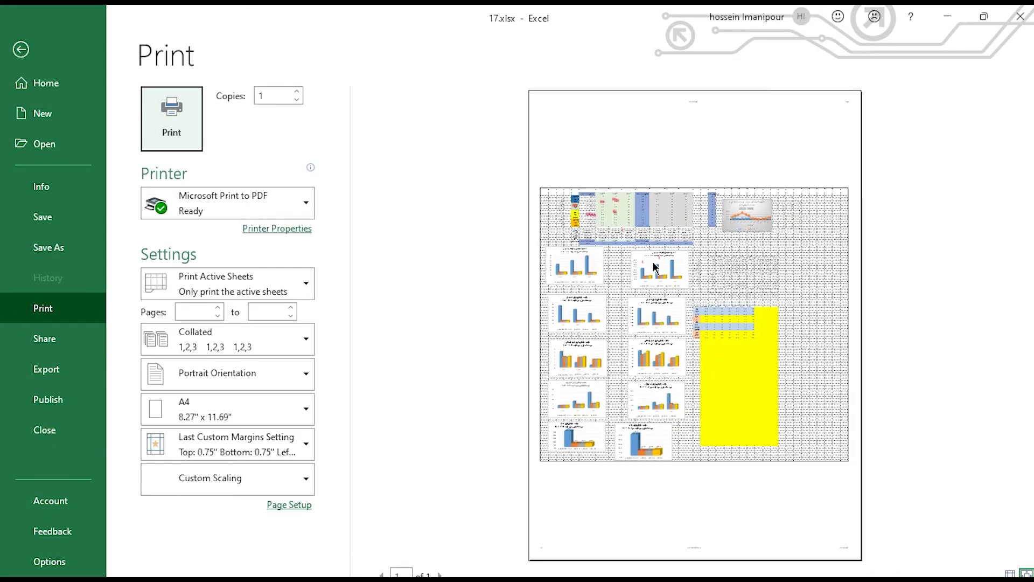
left_click(18, 58)
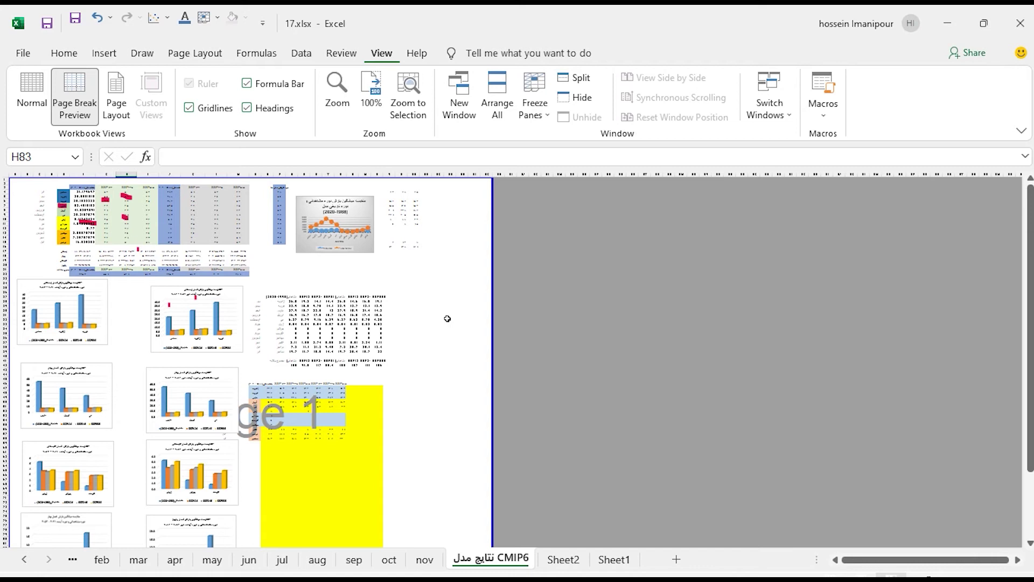
Nudge the second winter bar chart slightly to the right.
scroll(317, 275, "down", 5)
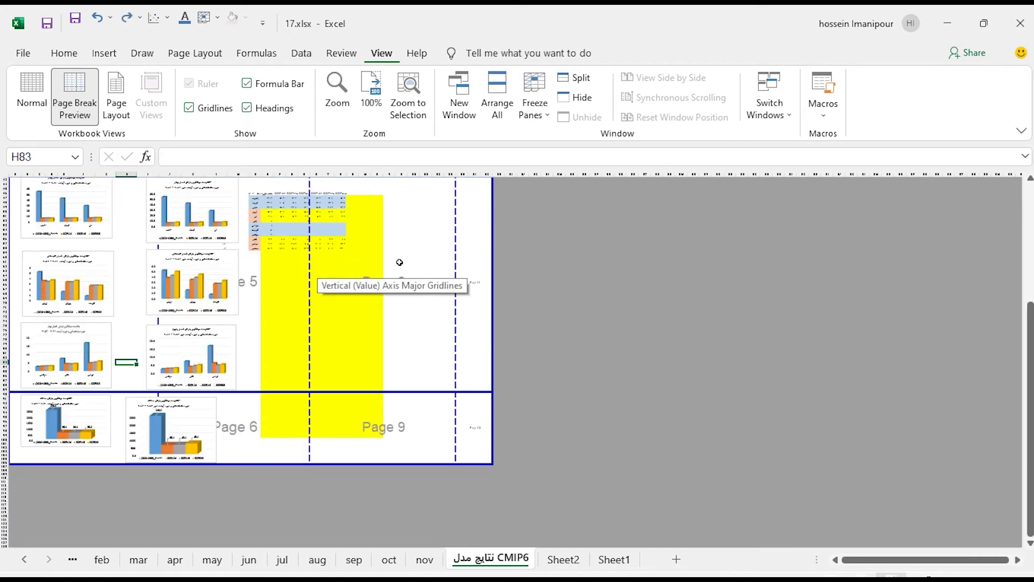
scroll(399, 261, "up", 2, "ctrl")
scroll(540, 290, "up", 3, "ctrl")
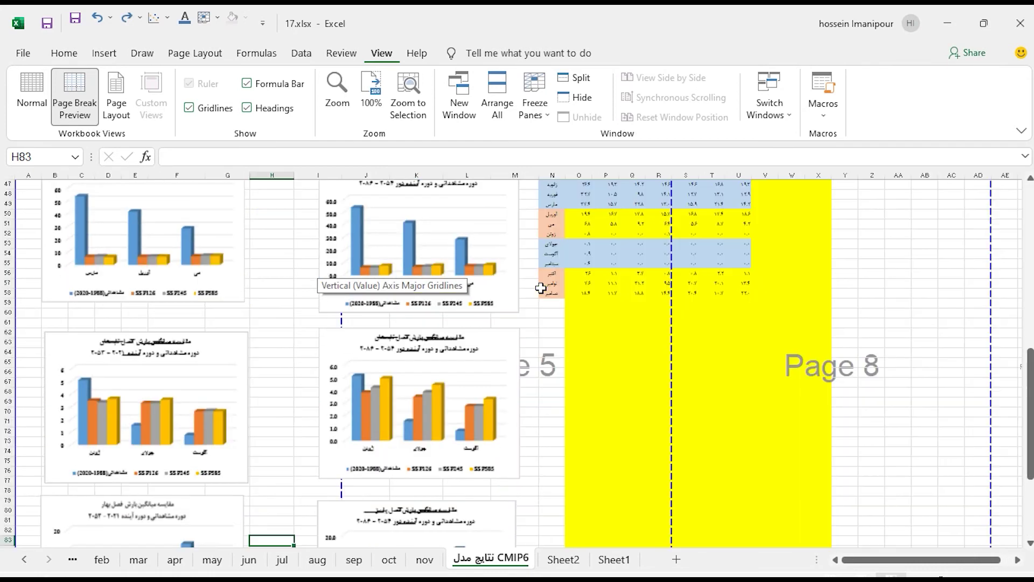
scroll(692, 302, "up", 5)
scroll(698, 315, "up", 4)
scroll(699, 315, "up", 6)
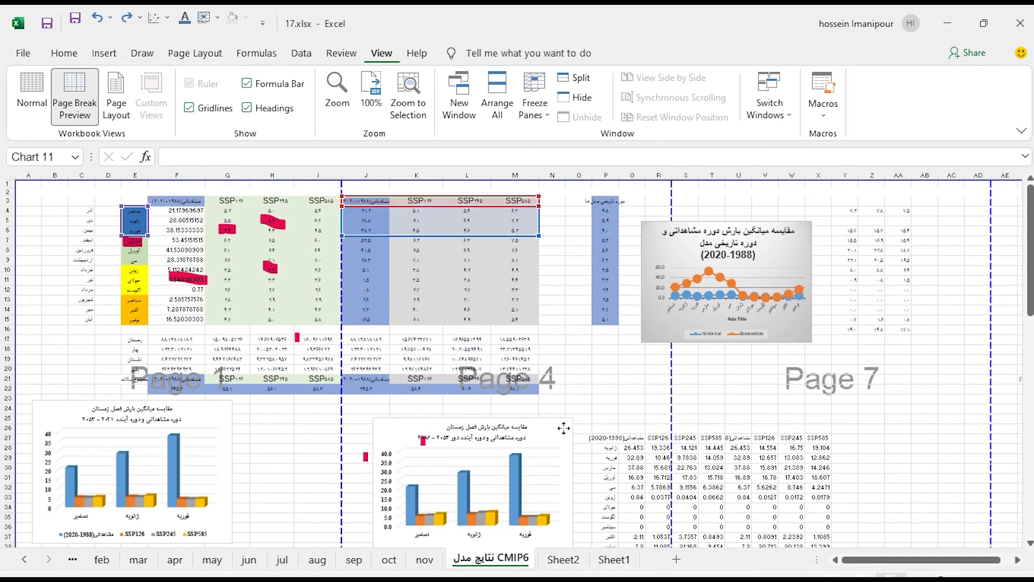
left_click_drag(512, 427, 533, 431)
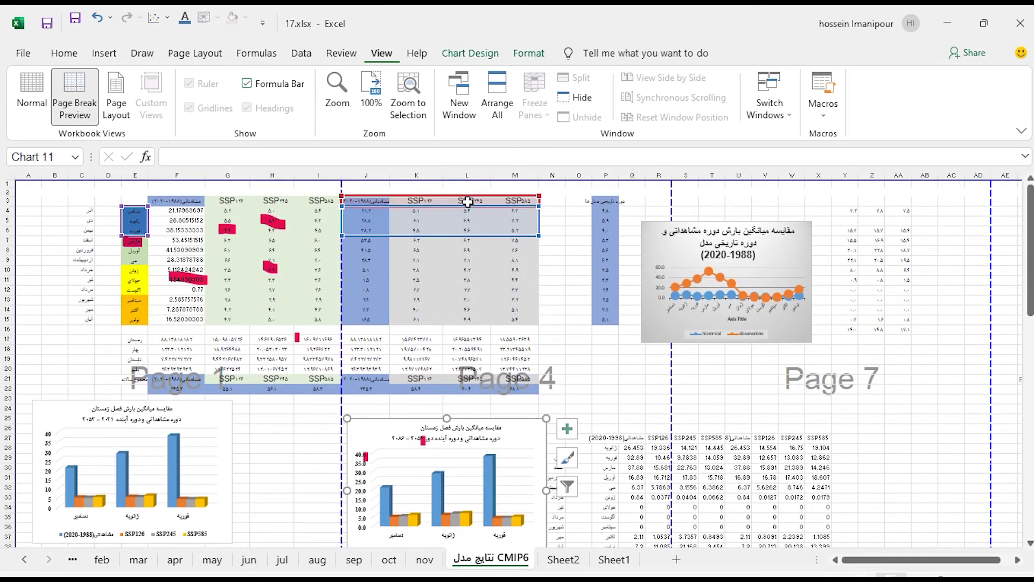
left_click(43, 187)
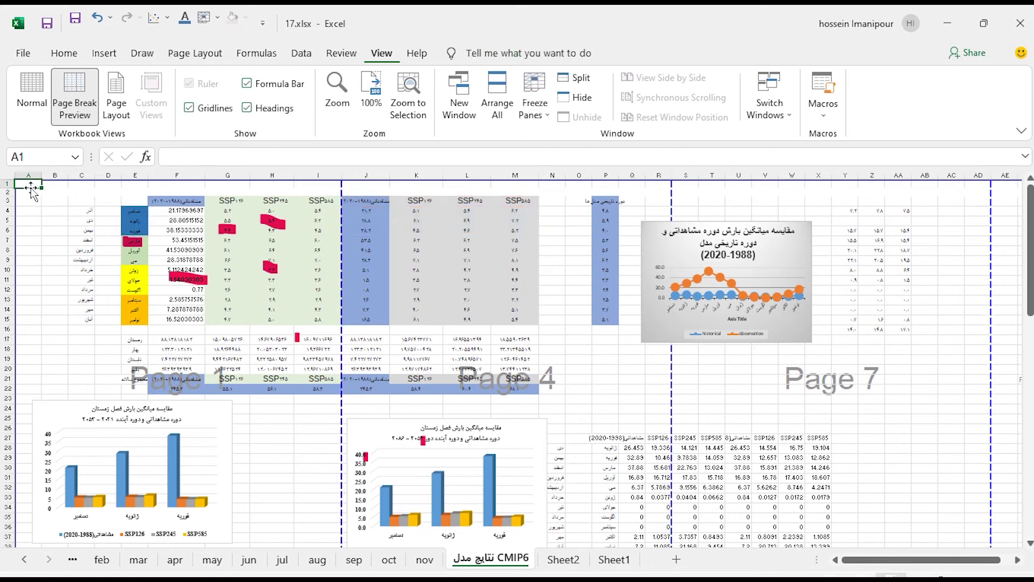
Turn off gridlines, print in black and white, and show the print preview.
scroll(371, 135, "up", 4)
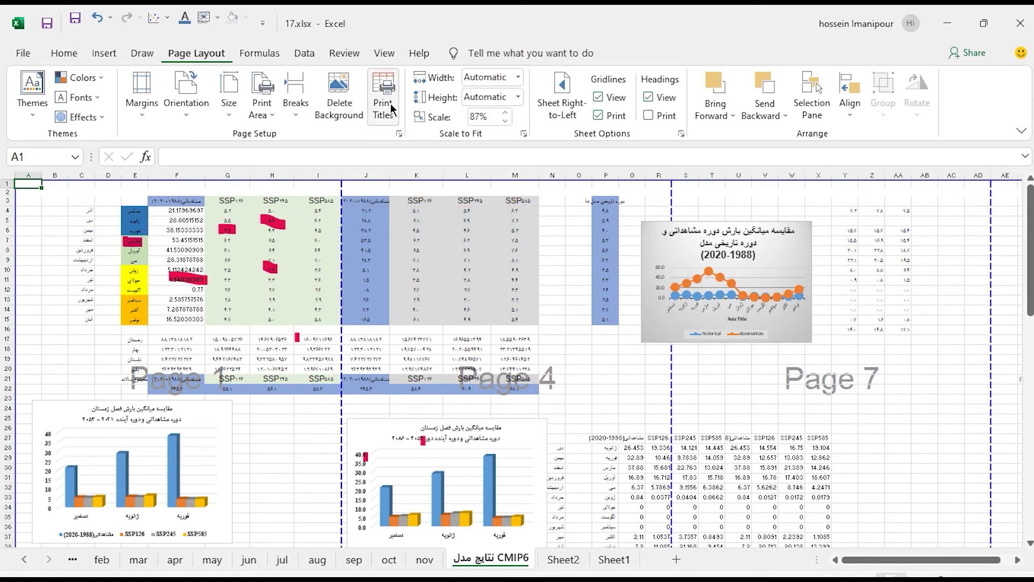
left_click(384, 102)
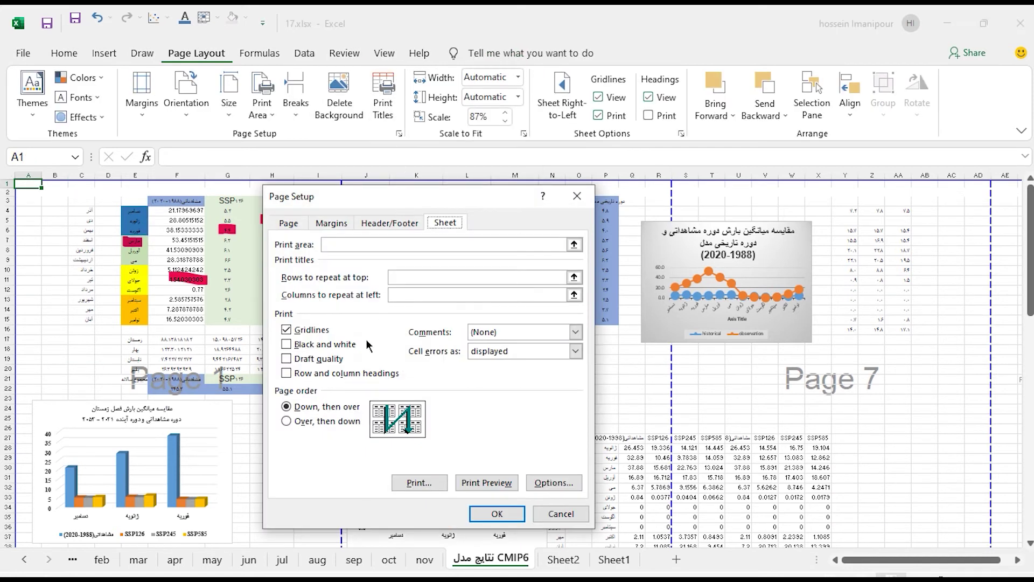
left_click(304, 329)
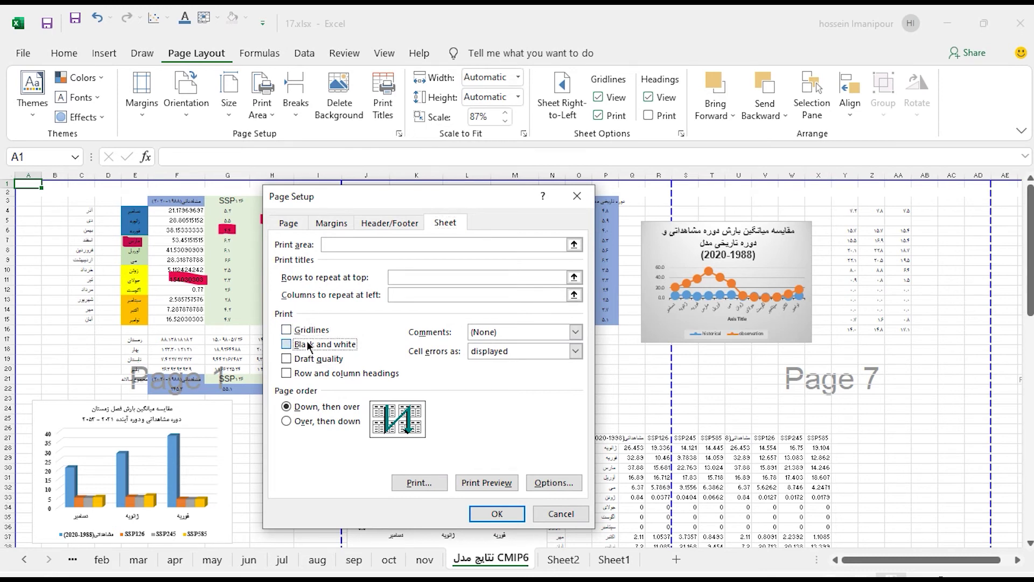
left_click(497, 513)
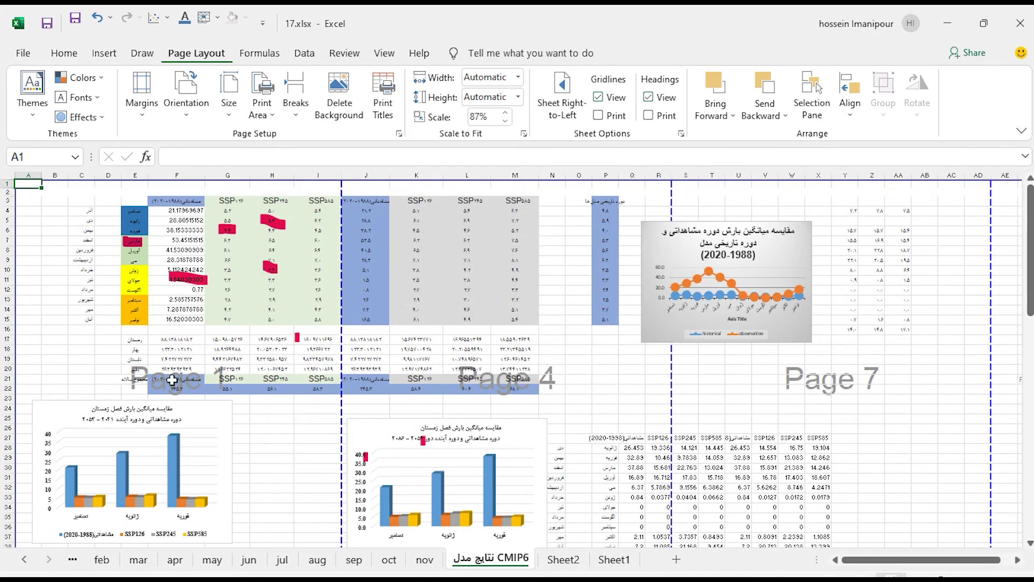
key("ctrl+p")
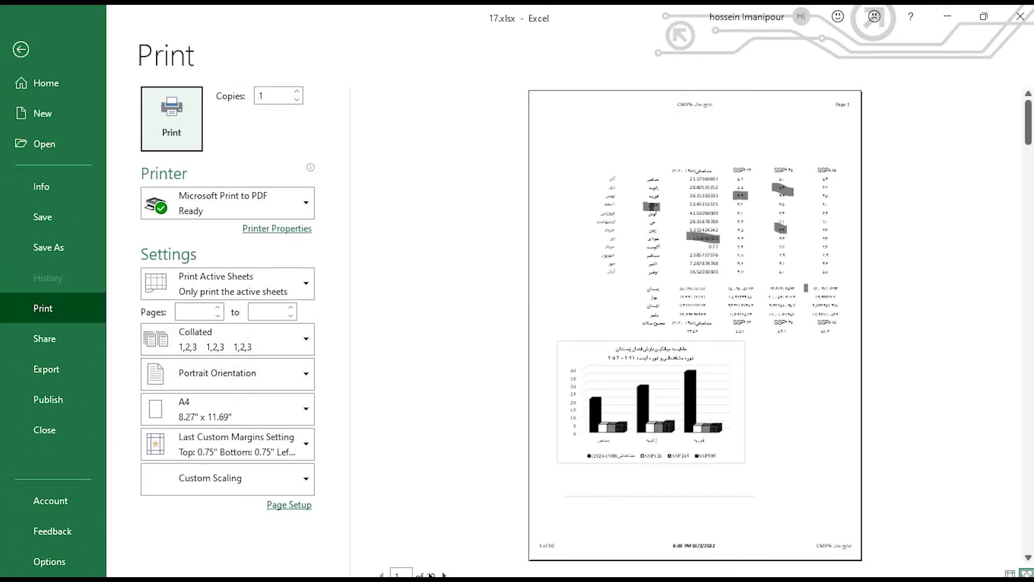
Advance four pages to page 5 of 10 in the preview, then return to the sheet.
left_click(445, 574)
left_click(445, 574)
left_click(445, 575)
left_click(445, 574)
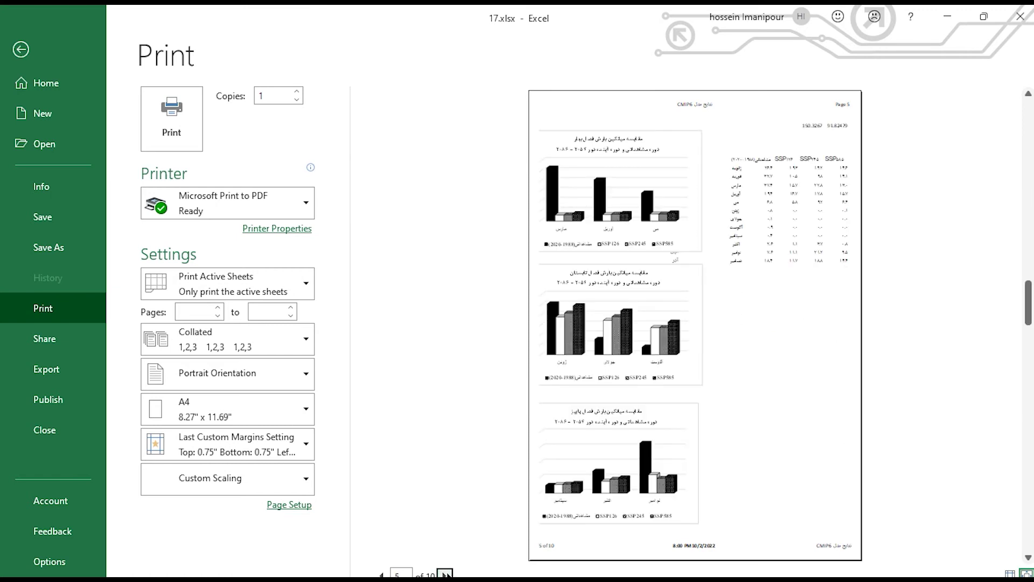
left_click(21, 50)
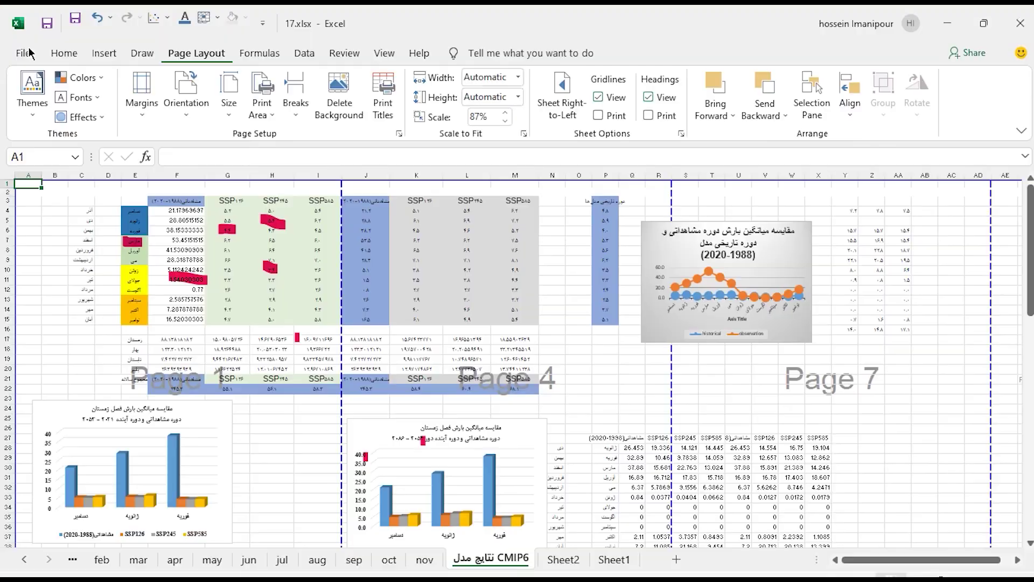
left_click(382, 97)
left_click(319, 345)
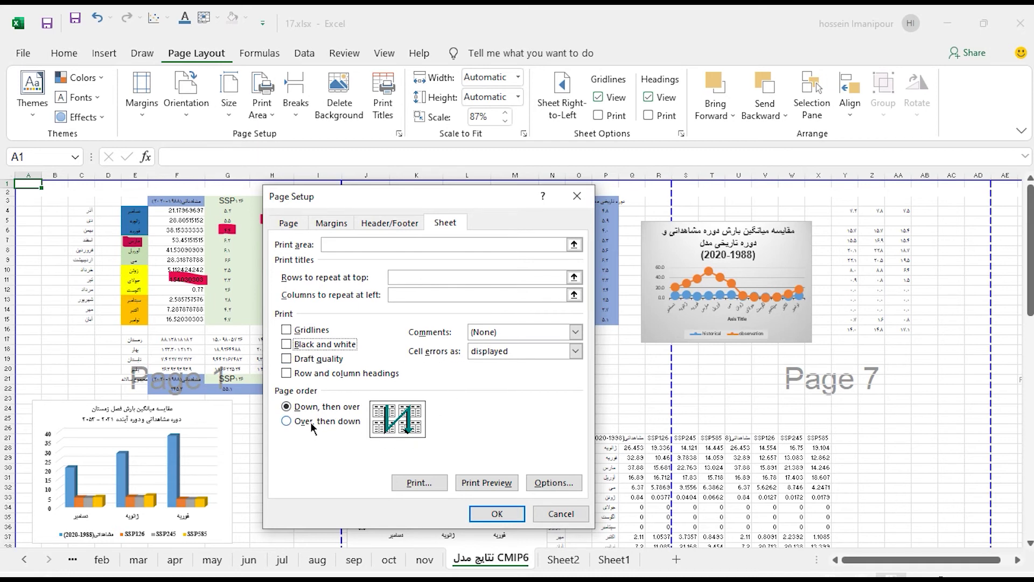
left_click(549, 516)
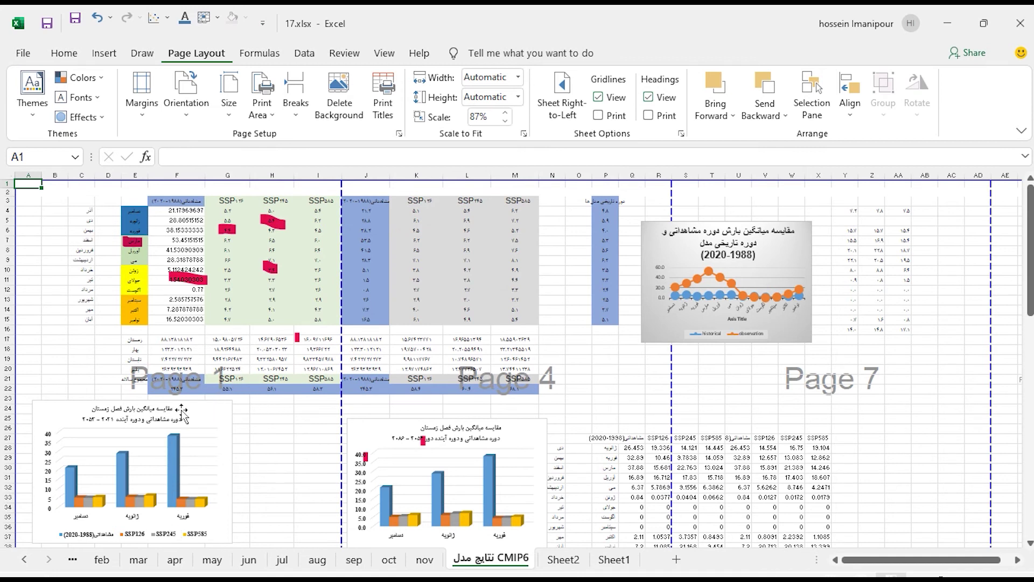
scroll(178, 388, "down", 7)
scroll(199, 420, "down", 4)
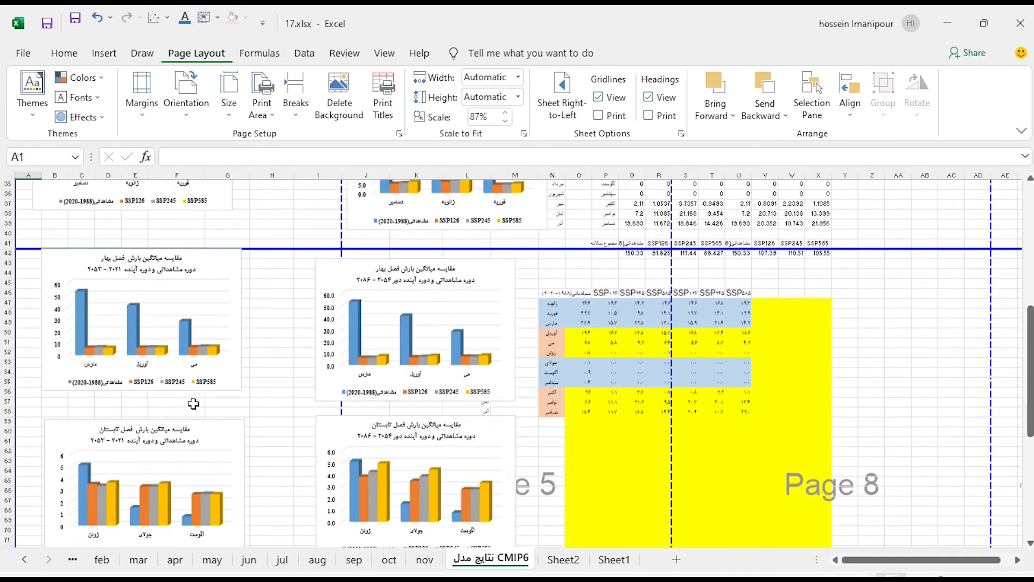
scroll(214, 446, "down", 1)
scroll(214, 446, "down", 5)
scroll(199, 377, "down", 6)
scroll(183, 323, "down", 4)
scroll(183, 298, "down", 1)
scroll(237, 323, "up", 5)
scroll(315, 325, "up", 20)
scroll(316, 325, "up", 3)
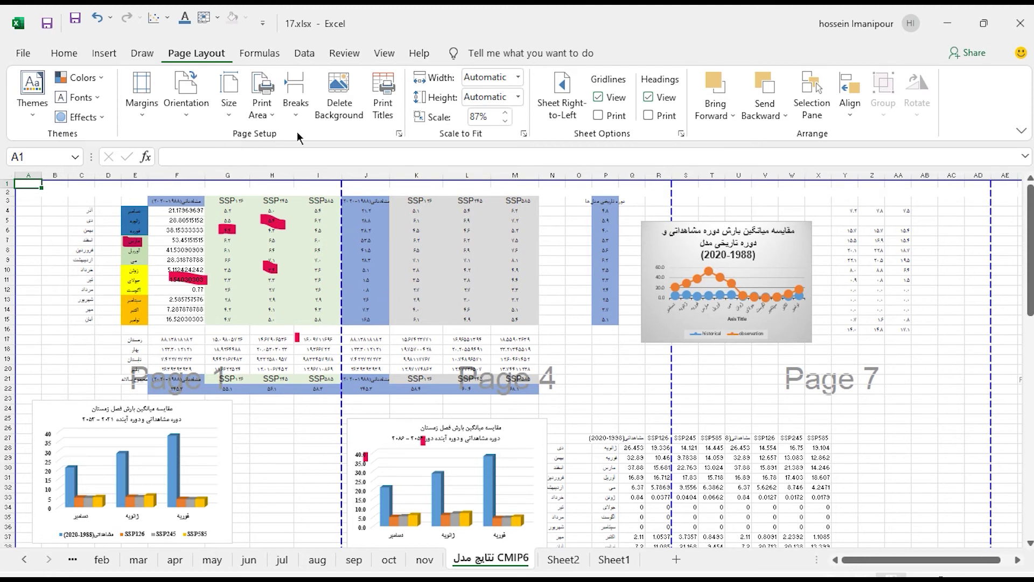
Set page order to over then down, comments to (None), and cell errors as displayed.
left_click(385, 97)
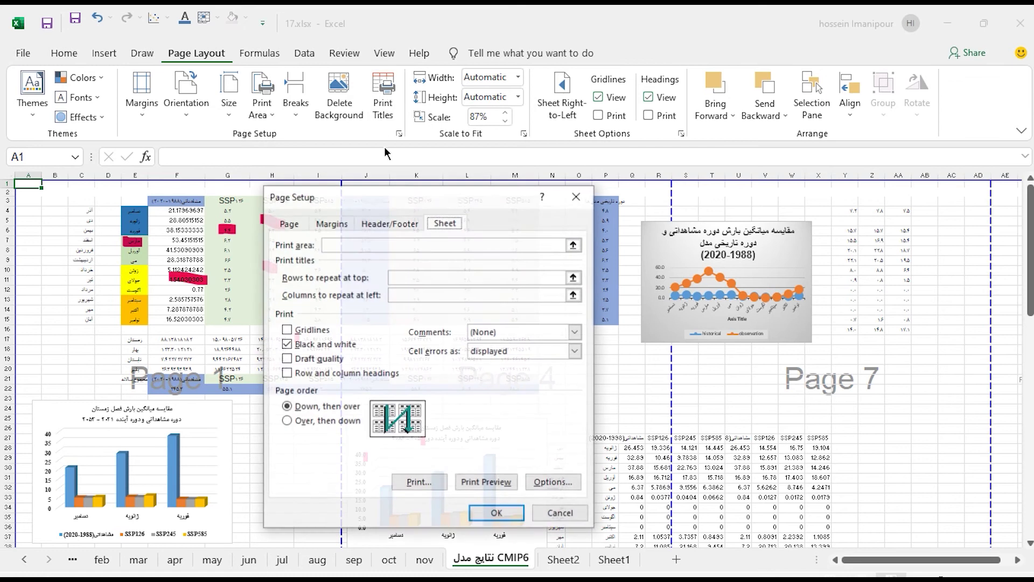
left_click(290, 422)
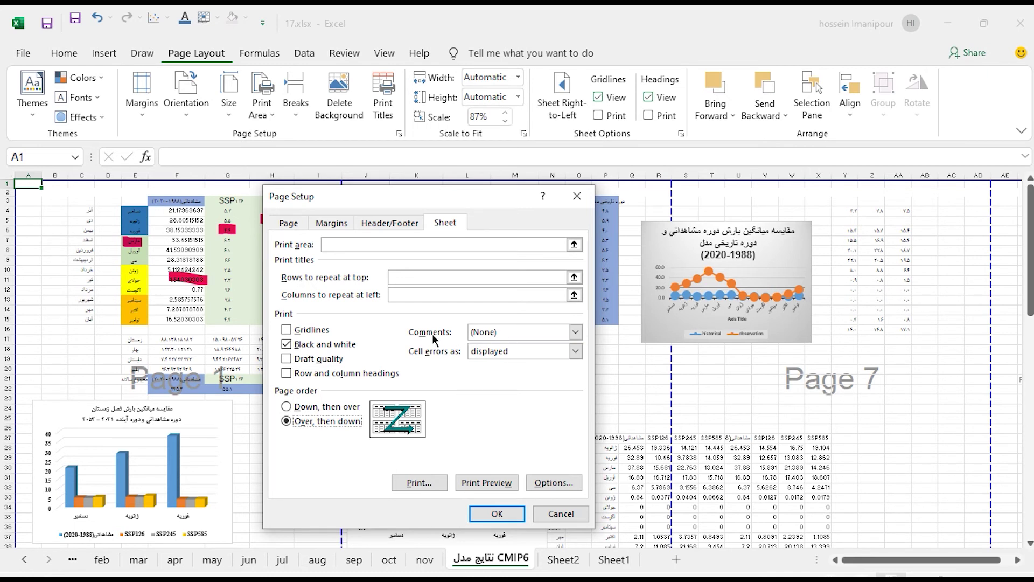
left_click(488, 334)
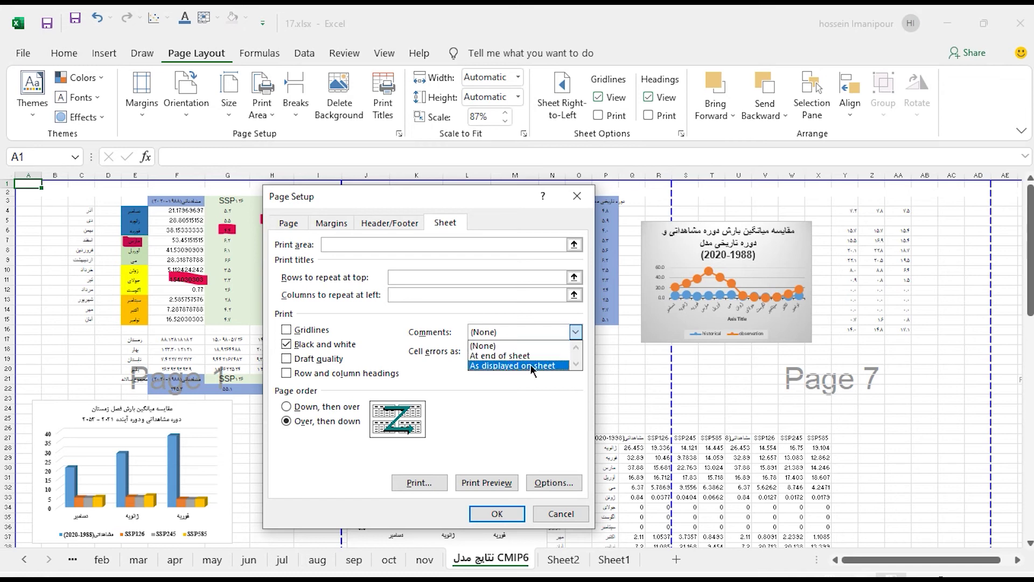
left_click(450, 404)
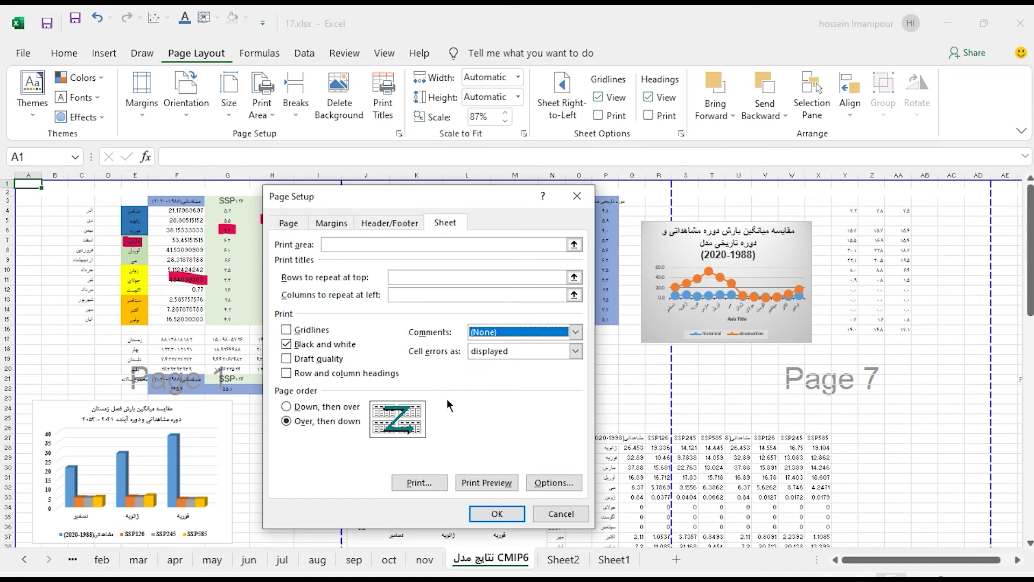
left_click(539, 353)
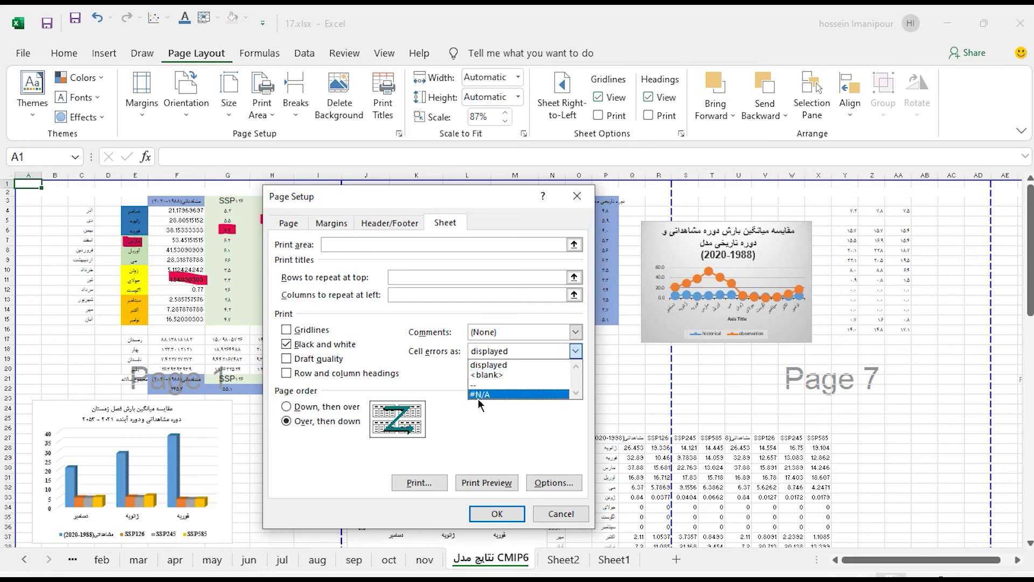
left_click(499, 363)
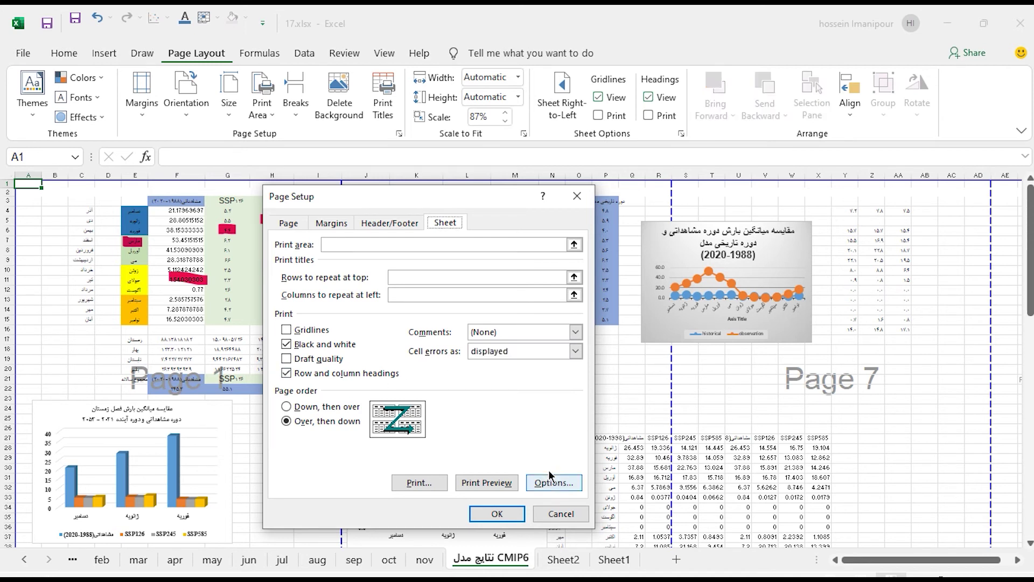
left_click(555, 485)
left_click(175, 90)
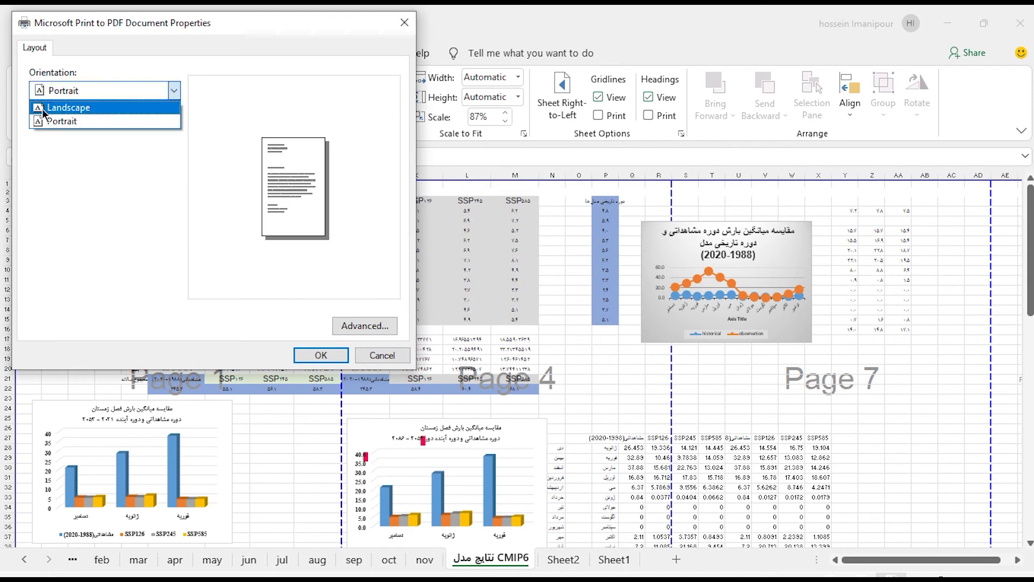
left_click(47, 122)
left_click(360, 331)
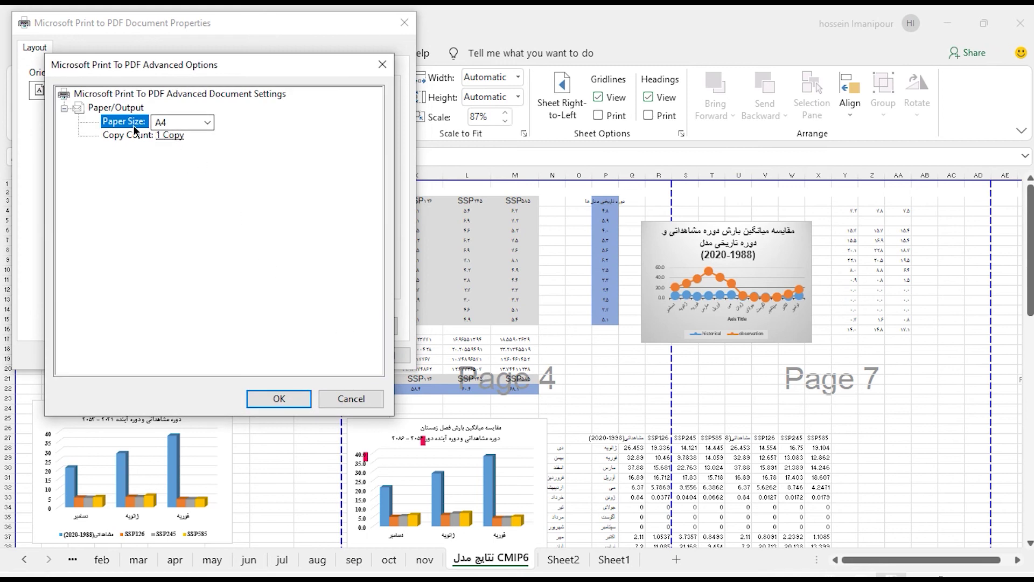
left_click(211, 126)
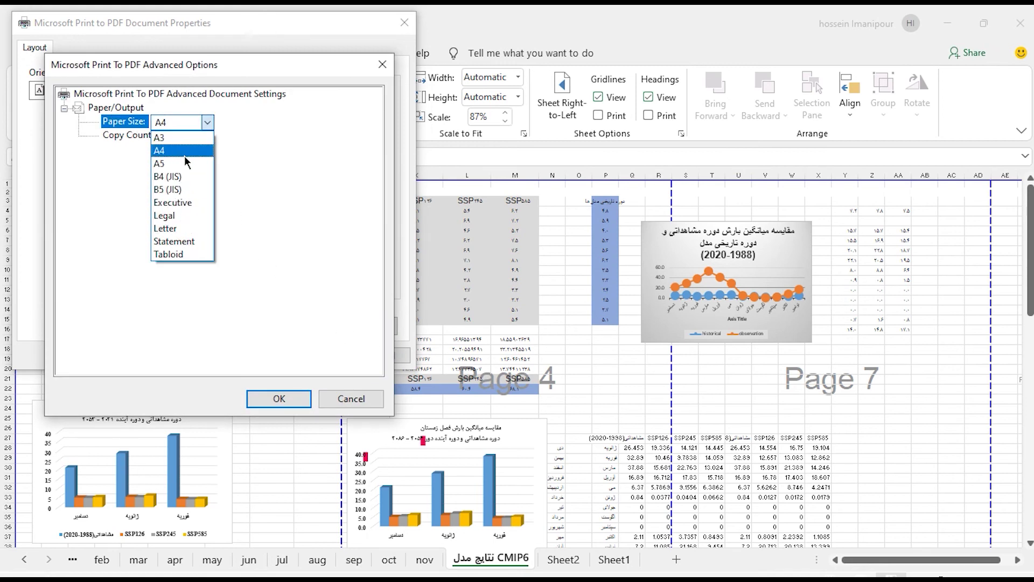
left_click(184, 153)
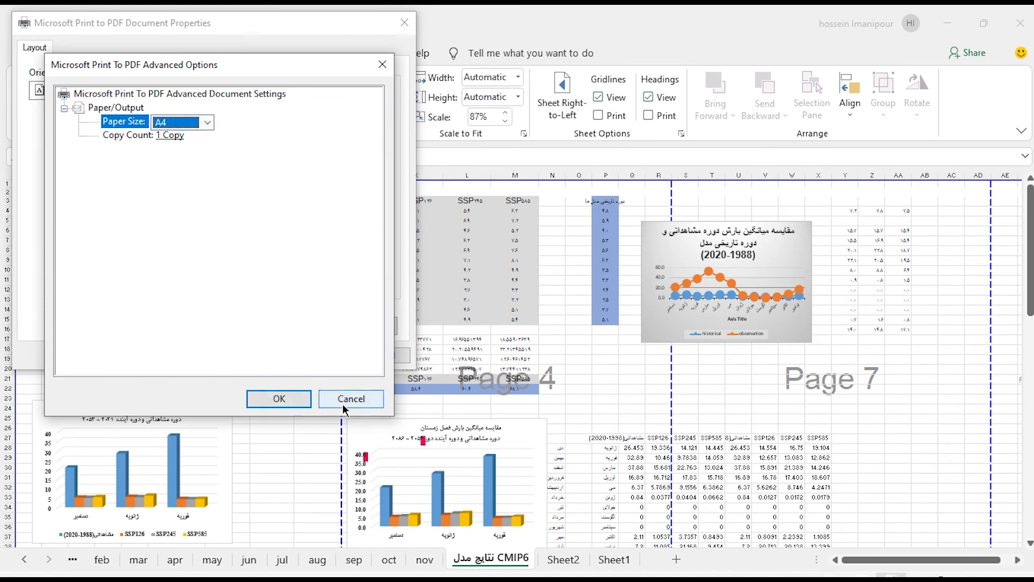
left_click(342, 404)
left_click(369, 354)
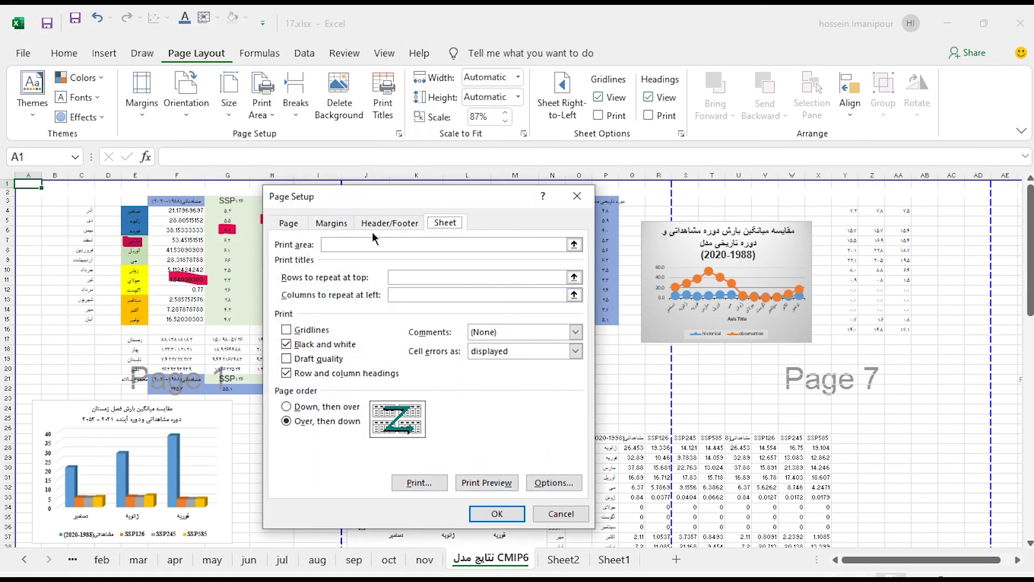
Add a sheet-name and page-number header and a page-of-total, date and sheet-name footer.
left_click(291, 226)
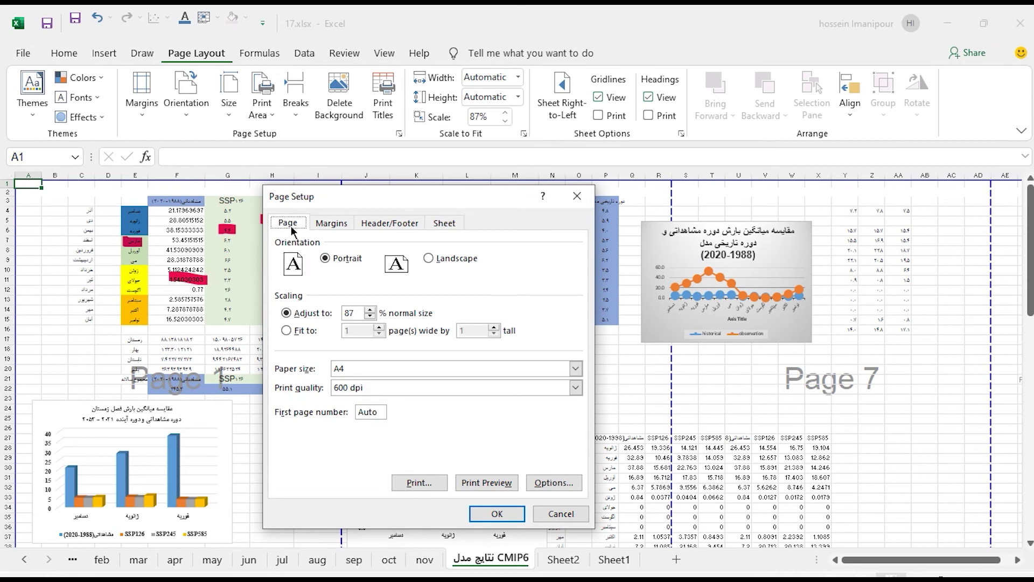
left_click(320, 224)
left_click(392, 222)
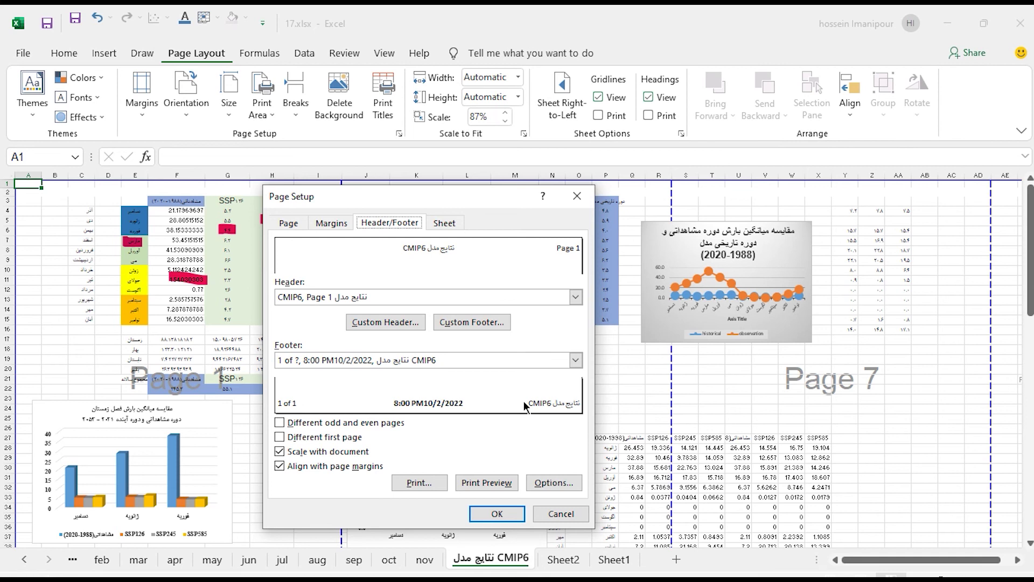
left_click(497, 513)
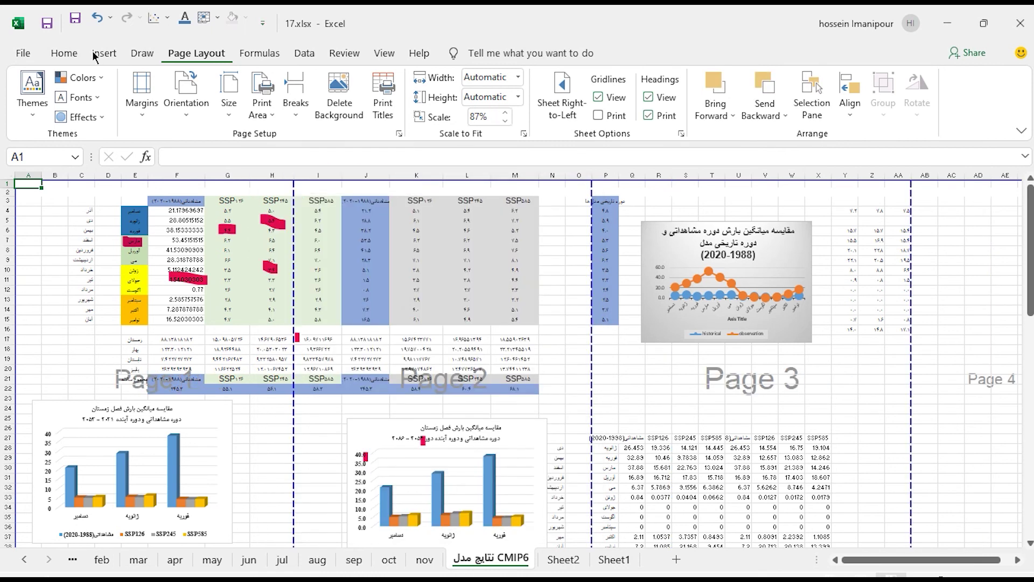
Insert a WordArt text box reading '18'.
left_click(105, 53)
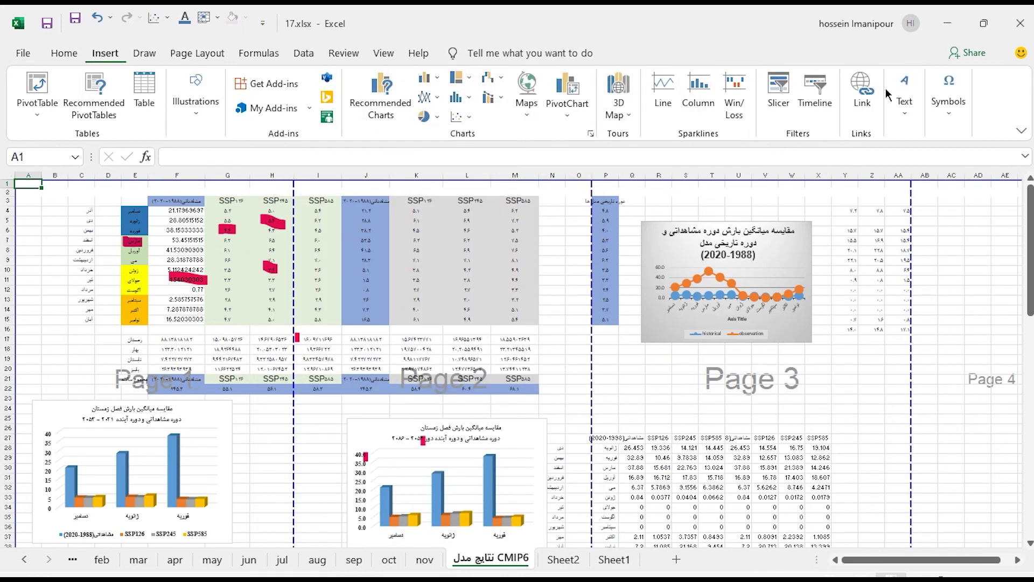
left_click(904, 102)
left_click(933, 160)
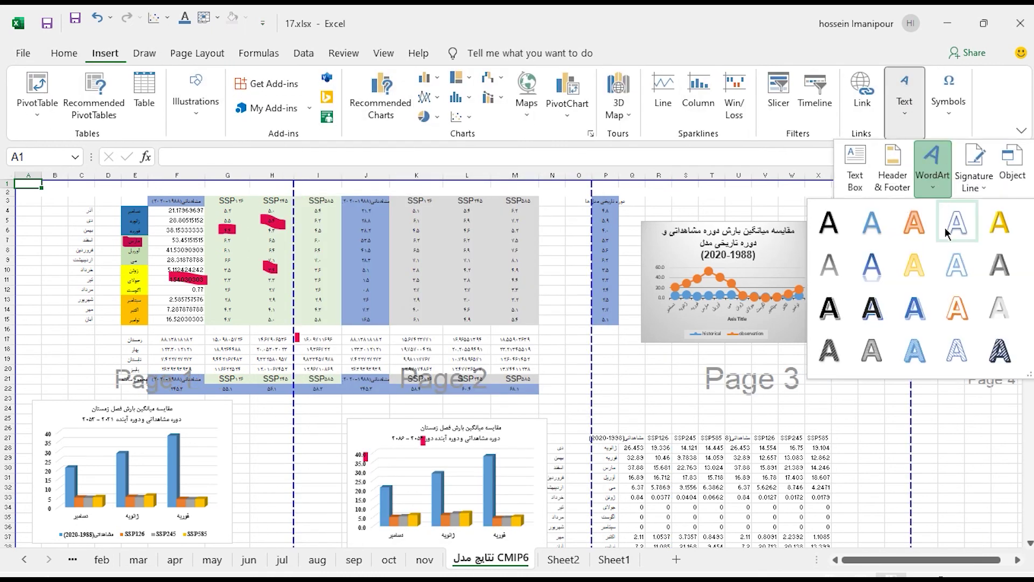
left_click(884, 311)
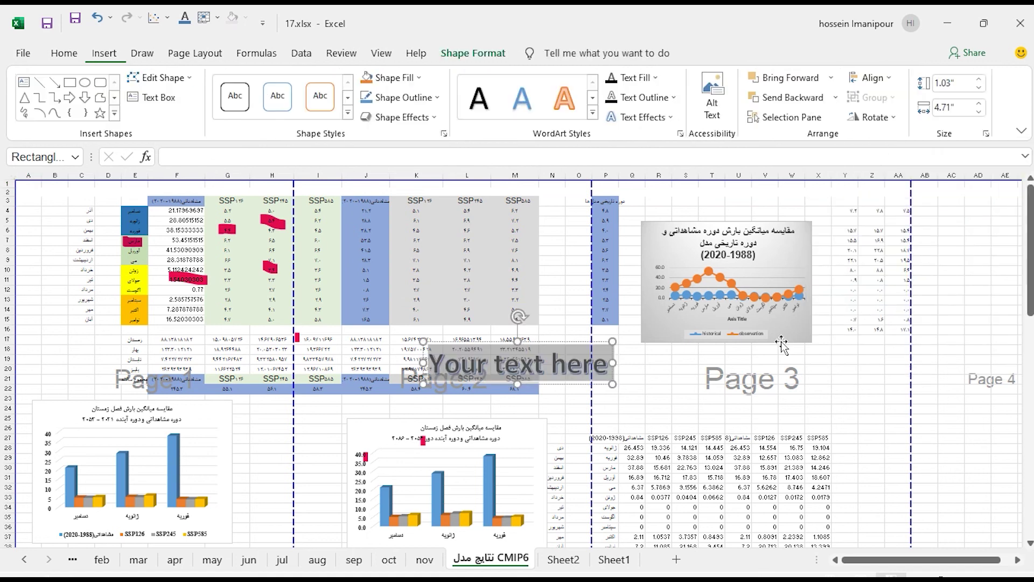
type("18")
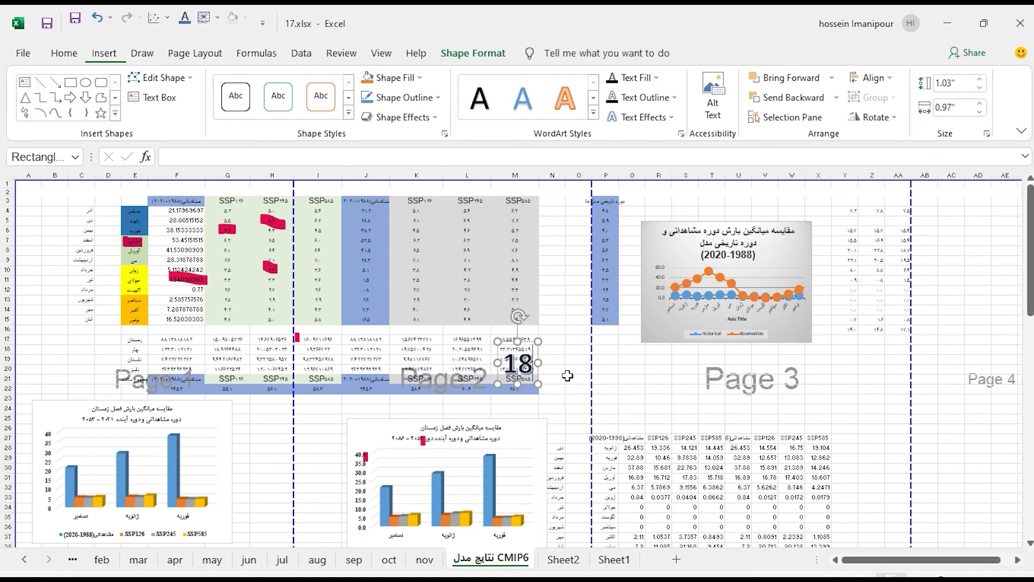
Enlarge the '18' WordArt to 287 pt and place it right of the line chart.
double_click(517, 362)
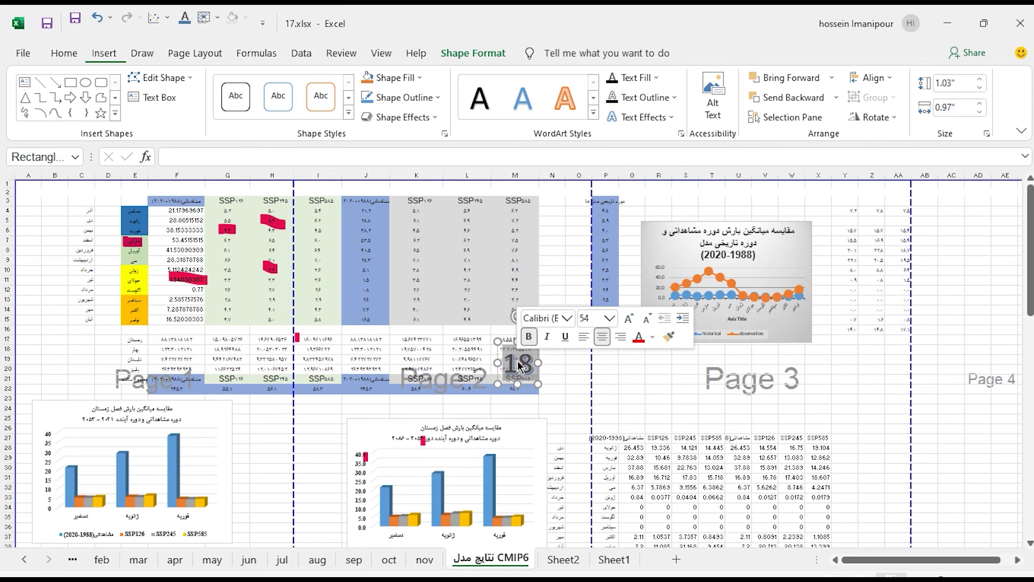
left_click(69, 52)
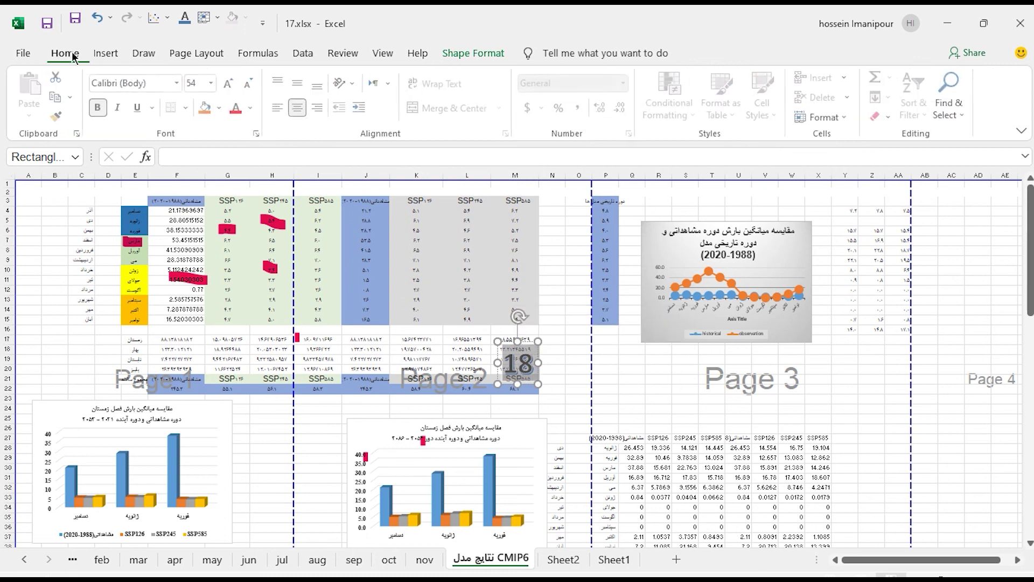
left_click(229, 86)
left_click(229, 86)
left_click(229, 86)
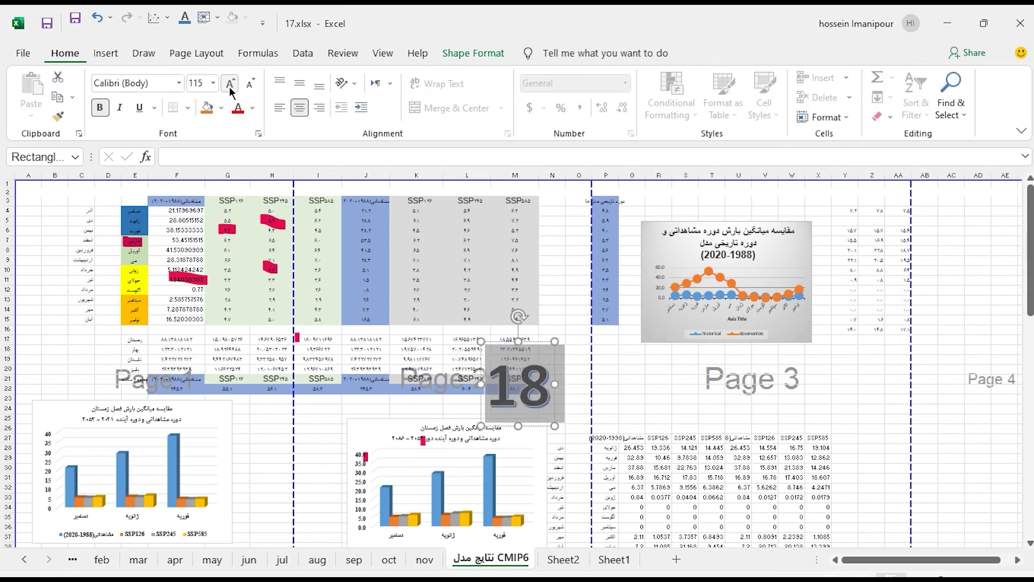
left_click(228, 86)
left_click(228, 86)
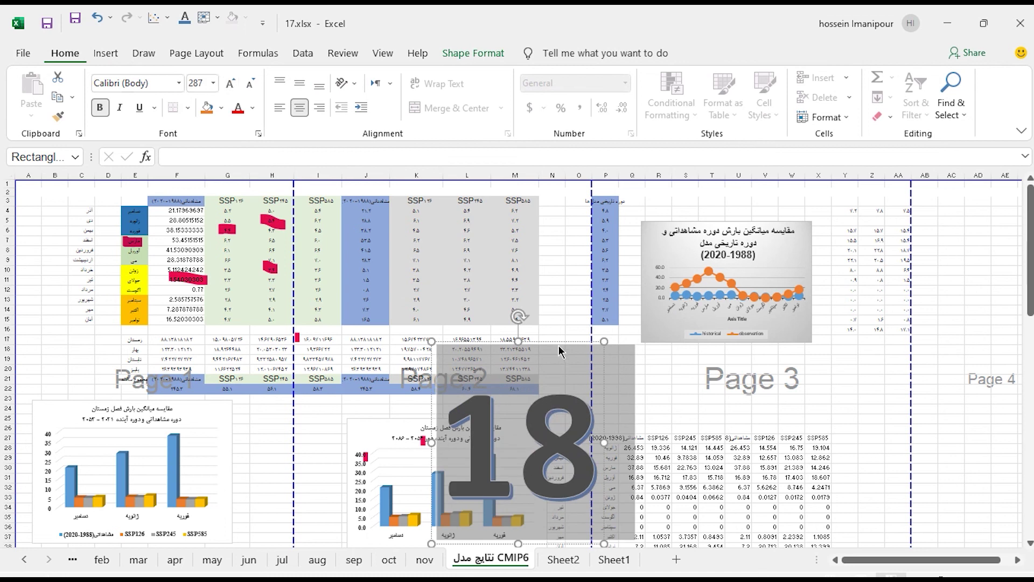
left_click_drag(555, 342, 928, 271)
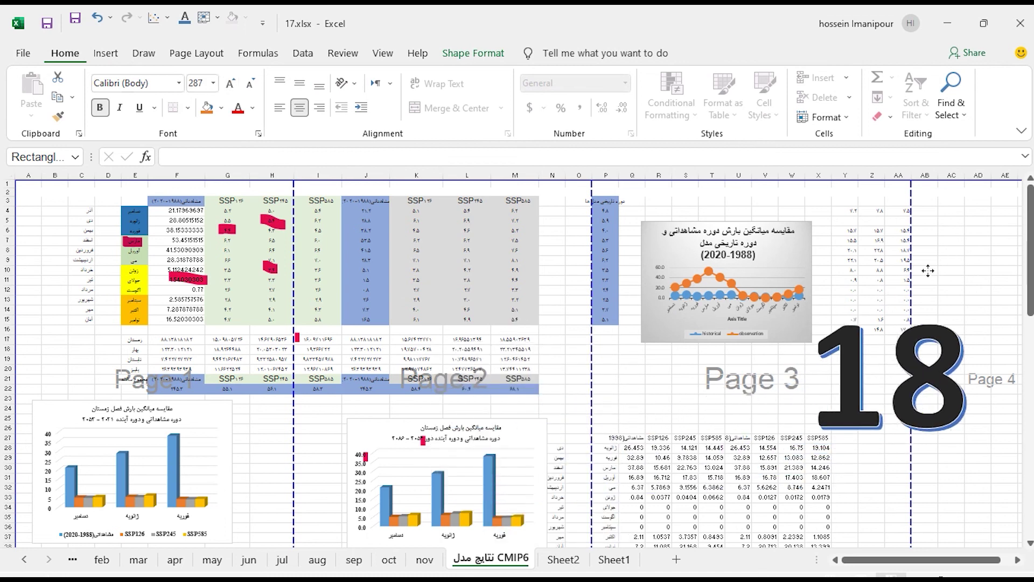
left_click(689, 371)
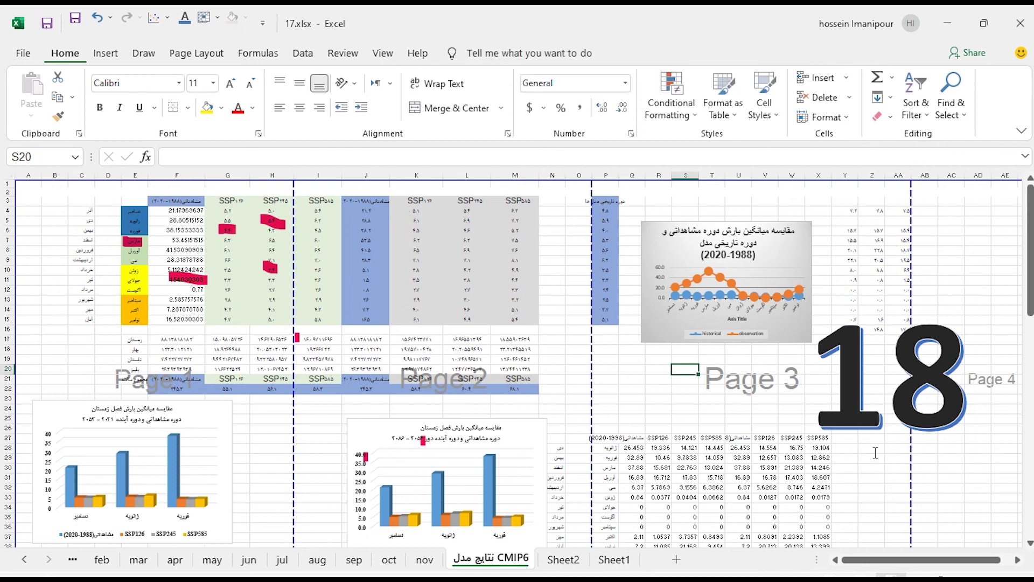